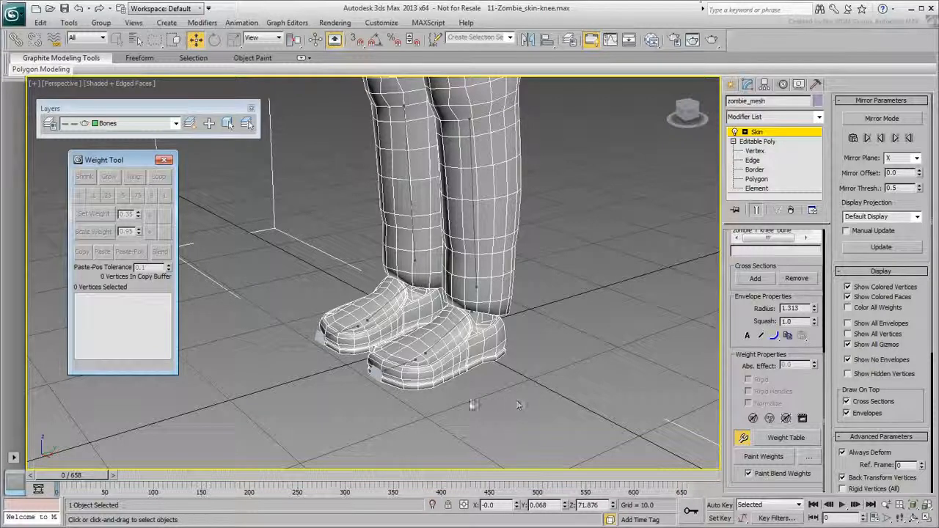
# - Select the vertices across the middle of the zombie's left foot and inspect their weight settings for zombie_l_ankle_bone in the Weight Tool
pyautogui.moveTo(447, 402); pyautogui.dragTo(431, 345)
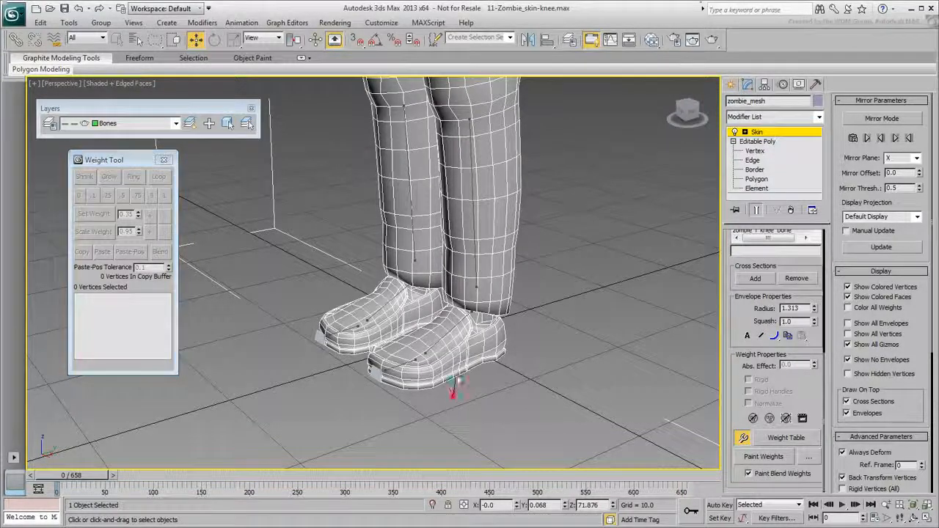
pyautogui.click(117, 298)
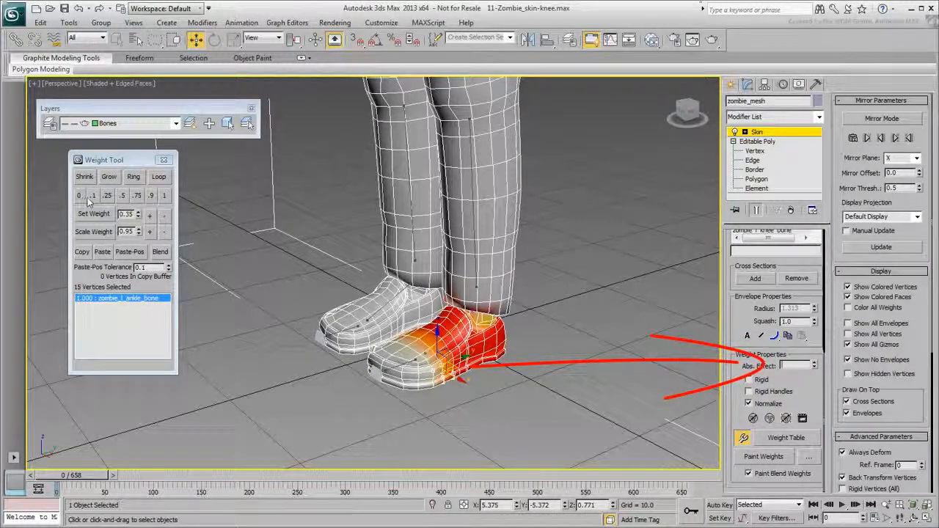
pyautogui.doubleClick(129, 214)
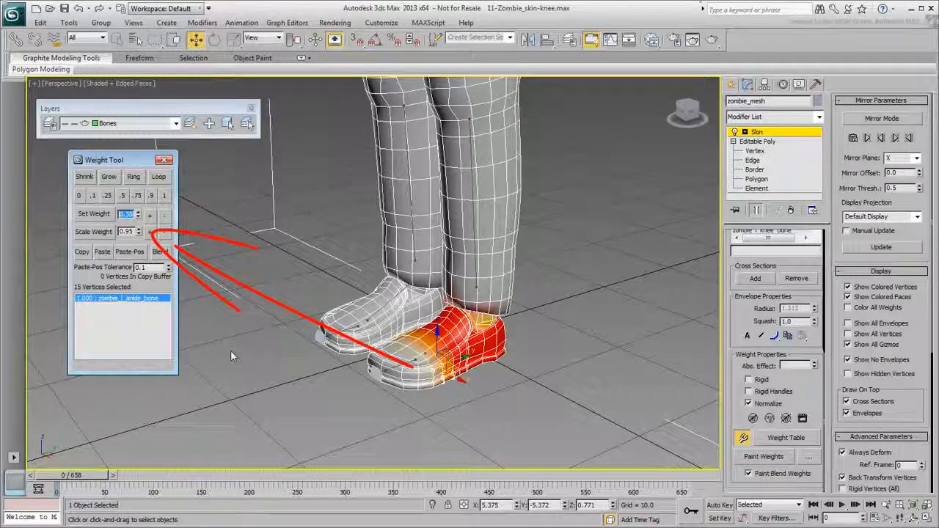
# - Reselect vertices along the left foot's sole and switch to the toe bone to examine its influence
pyautogui.click(319, 385)
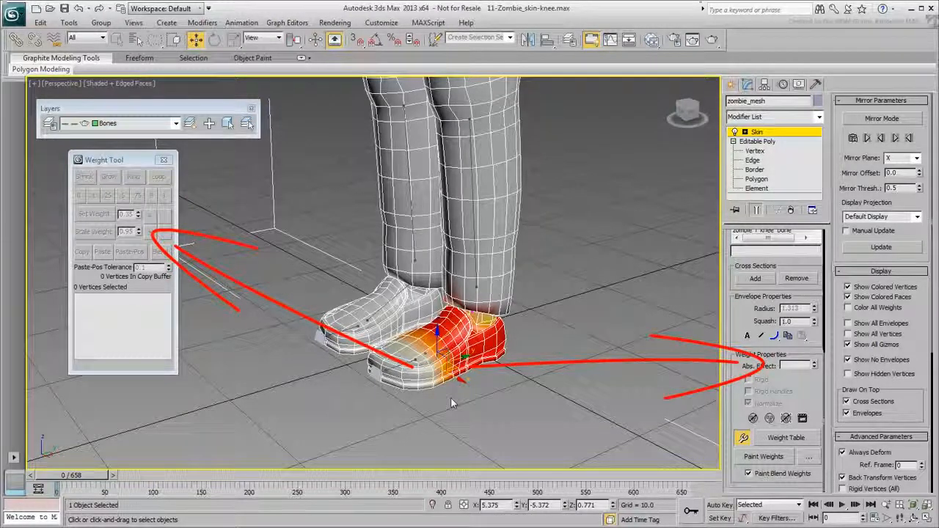
pyautogui.moveTo(437, 371); pyautogui.dragTo(446, 397)
pyautogui.click(393, 369)
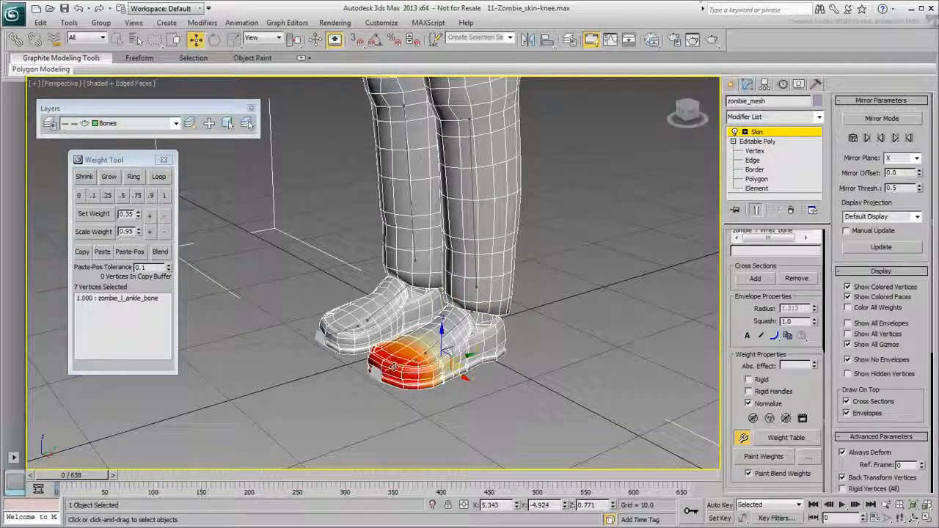
pyautogui.click(421, 401)
# - Close the Weight Tool, leave Skin envelope editing and deselect the zombie mesh
pyautogui.click(164, 160)
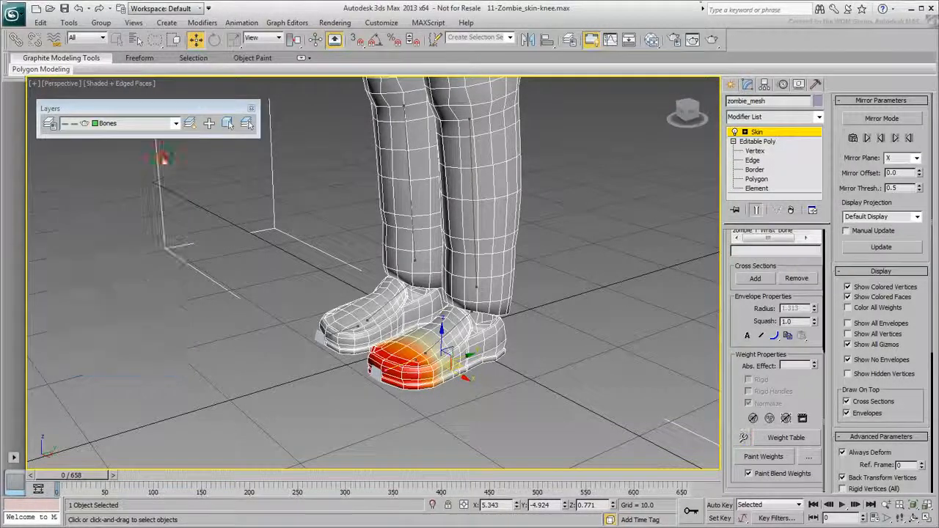
pyautogui.click(754, 132)
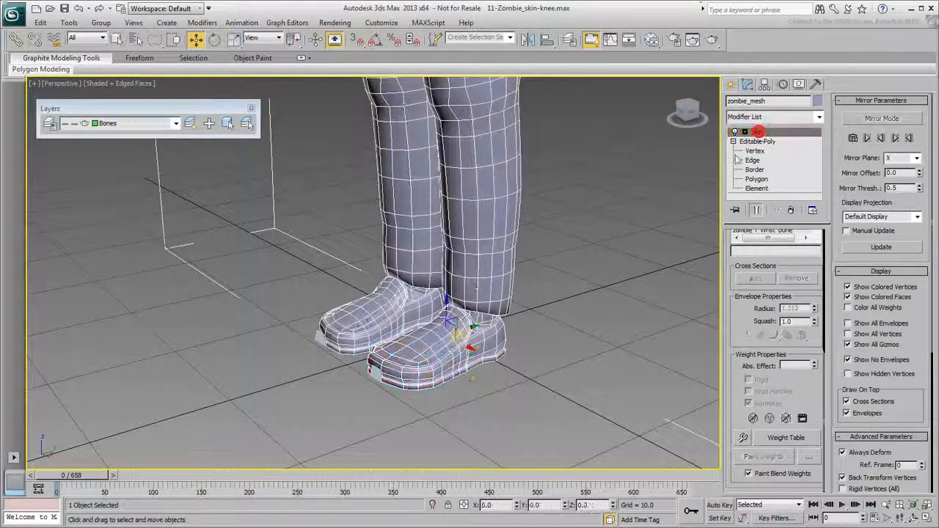
pyautogui.click(615, 277)
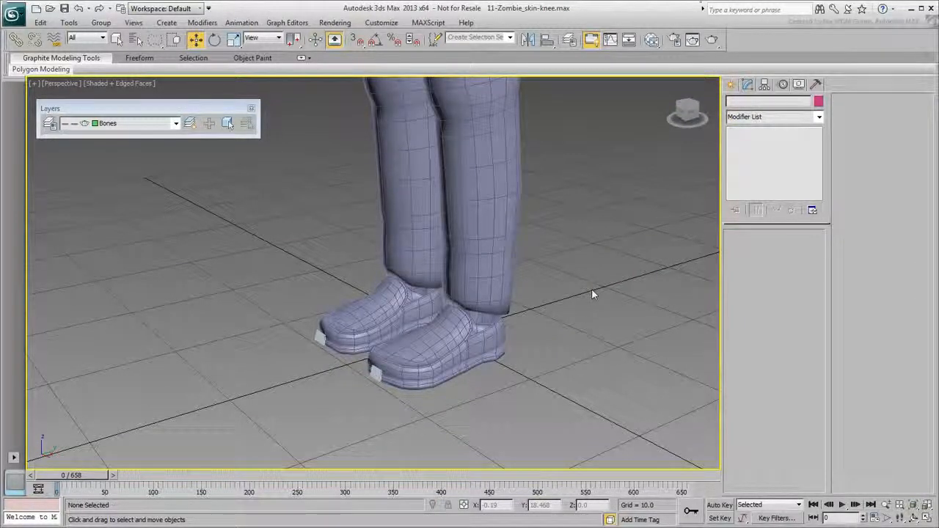
# - Open the QuickSkinVertexWeight.mcr script from the _Assets folder, read through its code and close it
pyautogui.click(417, 23)
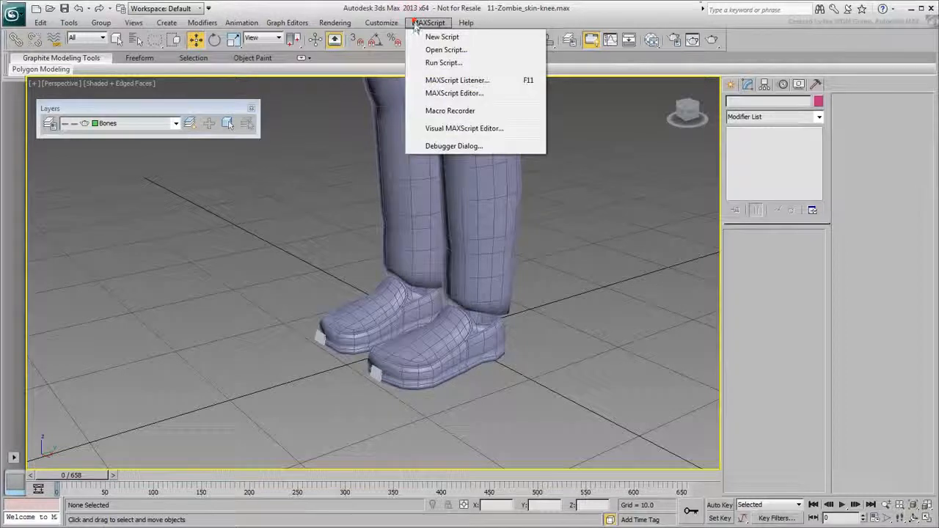
pyautogui.click(440, 50)
pyautogui.click(68, 185)
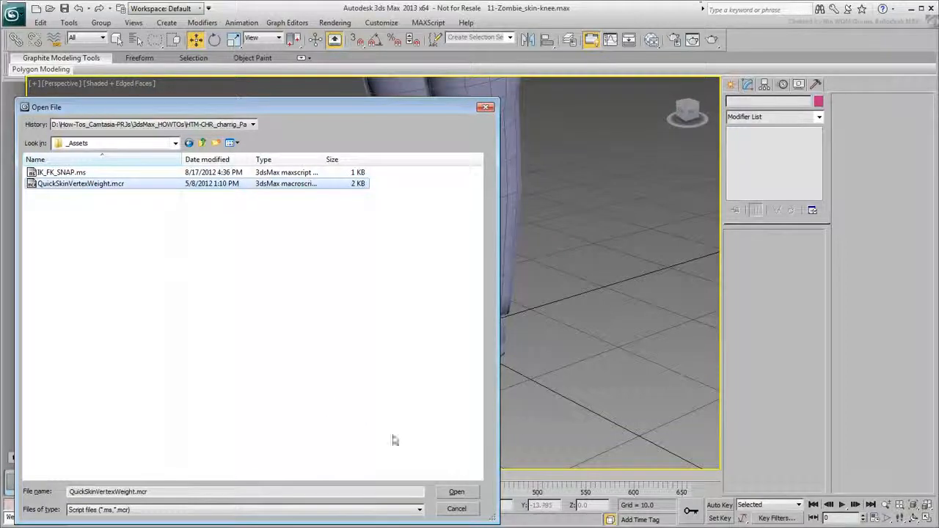
pyautogui.click(456, 492)
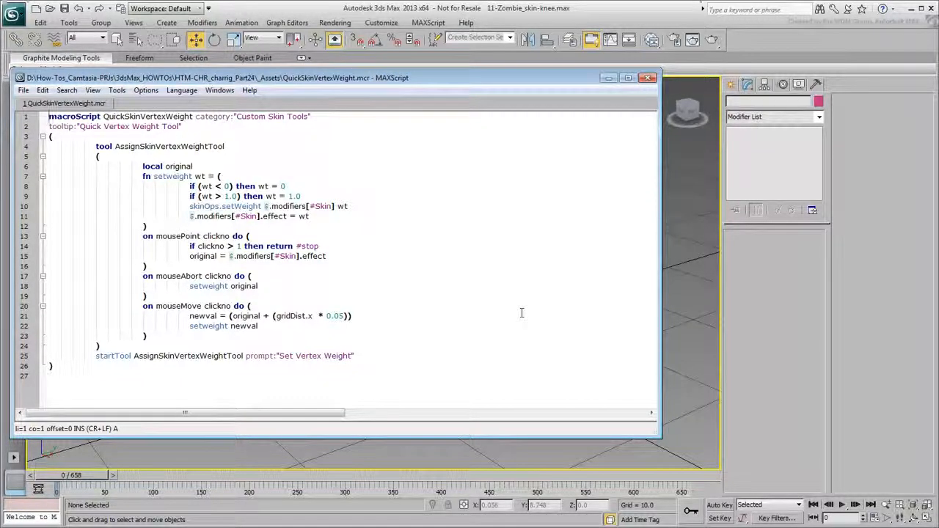
pyautogui.click(648, 77)
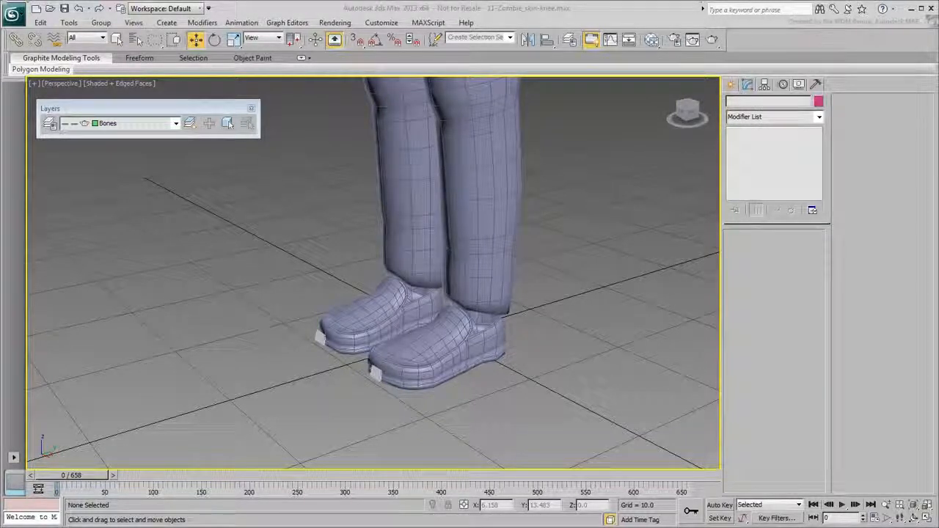
# - Switch to Windows Explorer and open the folder C:\Program Files\Autodesk\3ds Max 2013\MacroScripts
pyautogui.hotkey('alt', 'Tab')
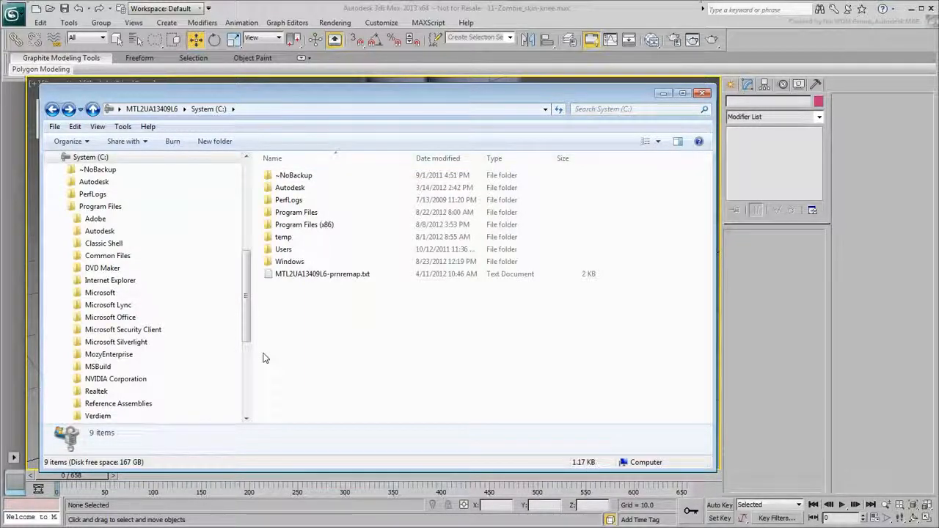
pyautogui.doubleClick(297, 213)
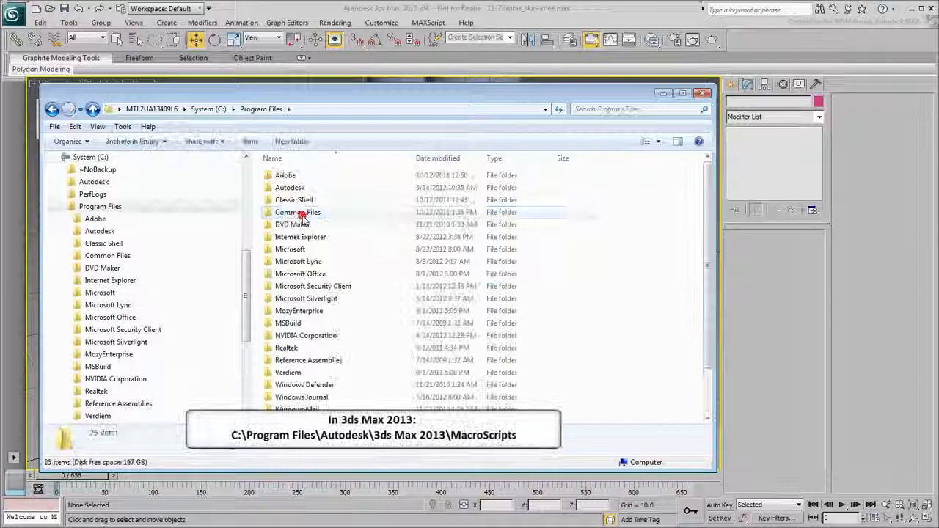
pyautogui.doubleClick(288, 188)
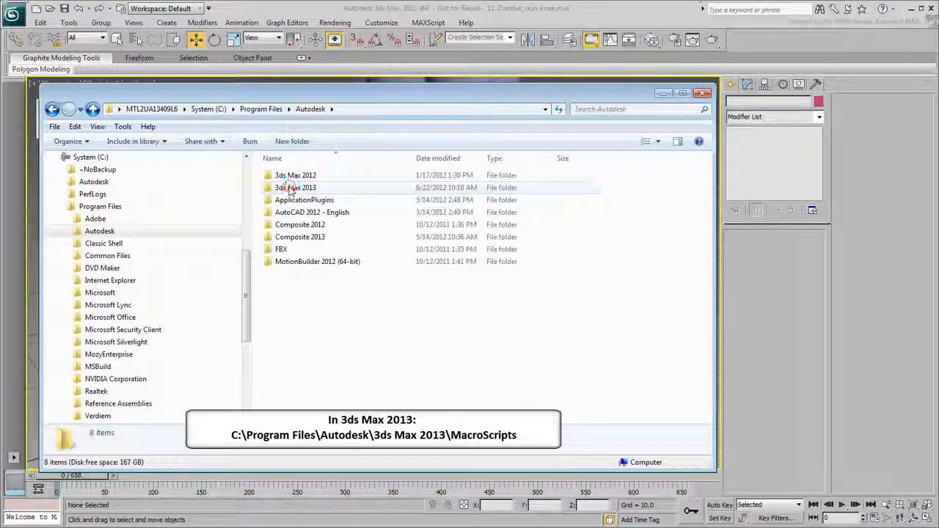
pyautogui.doubleClick(294, 188)
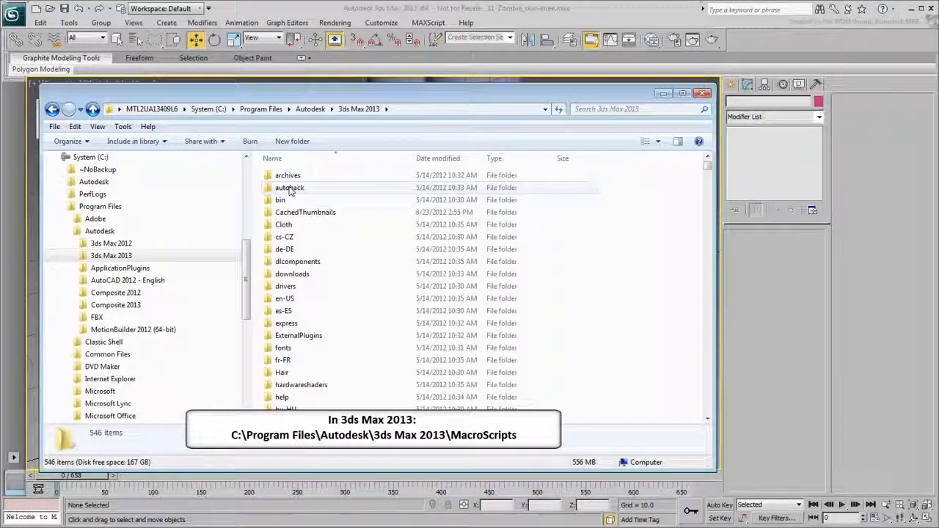
pyautogui.scroll(-5, 304, 298)
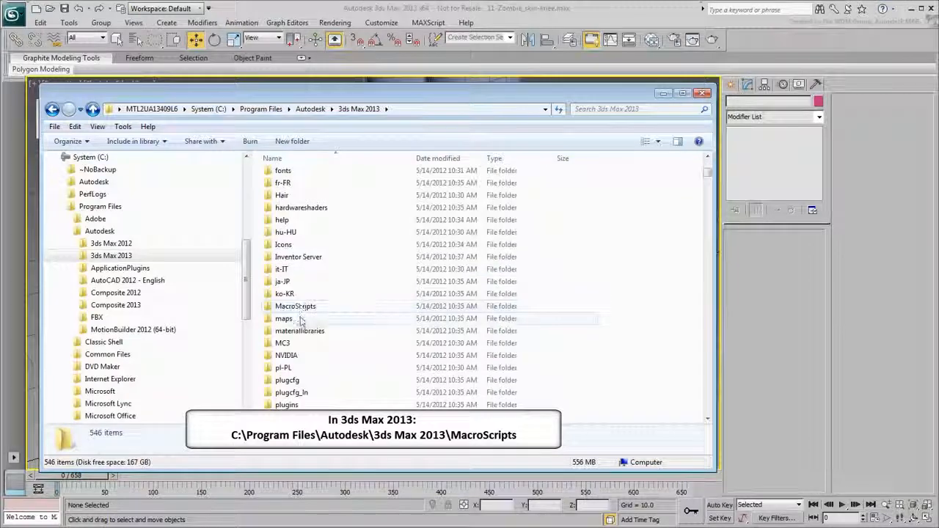
pyautogui.doubleClick(300, 308)
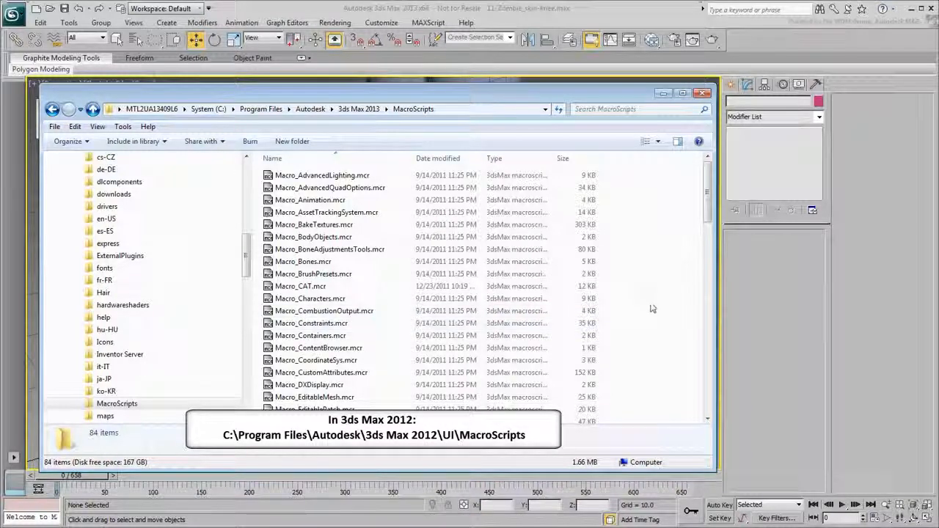
# - Copy QuickSkinVertexWeight.mcr into the 3ds Max 2013 MacroScripts folder
pyautogui.moveTo(774, 340); pyautogui.dragTo(615, 329)
pyautogui.moveTo(615, 329); pyautogui.dragTo(617, 330, button='right')
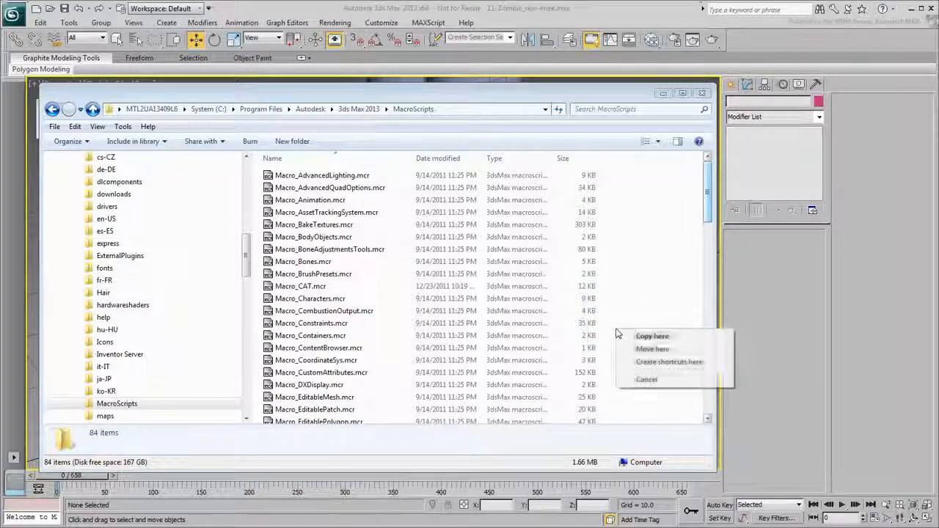
pyautogui.click(635, 337)
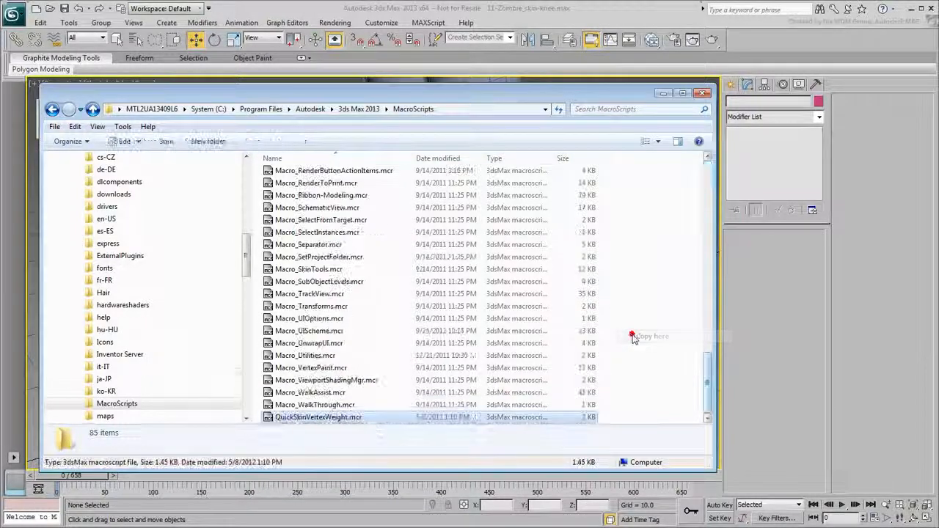
# - Close the MacroScripts folder window and exit 3ds Max without saving the scene changes
pyautogui.click(703, 93)
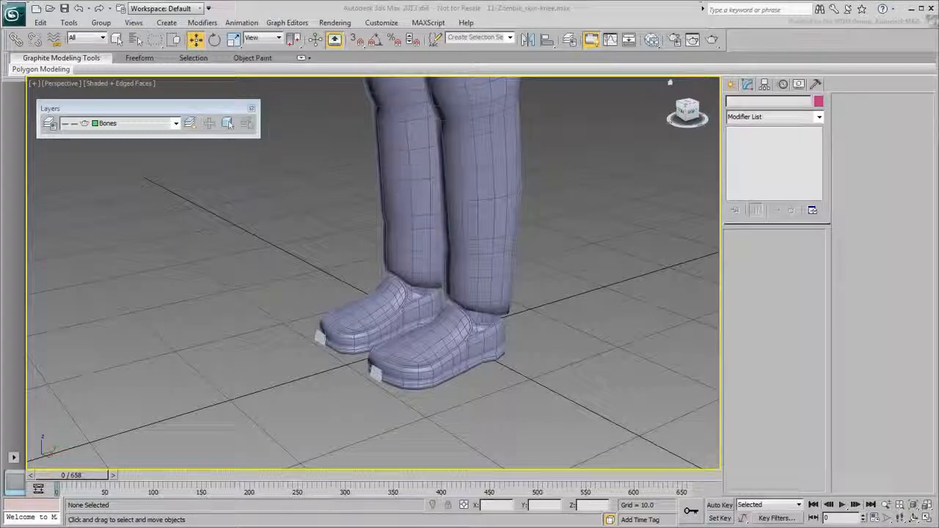
pyautogui.click(930, 8)
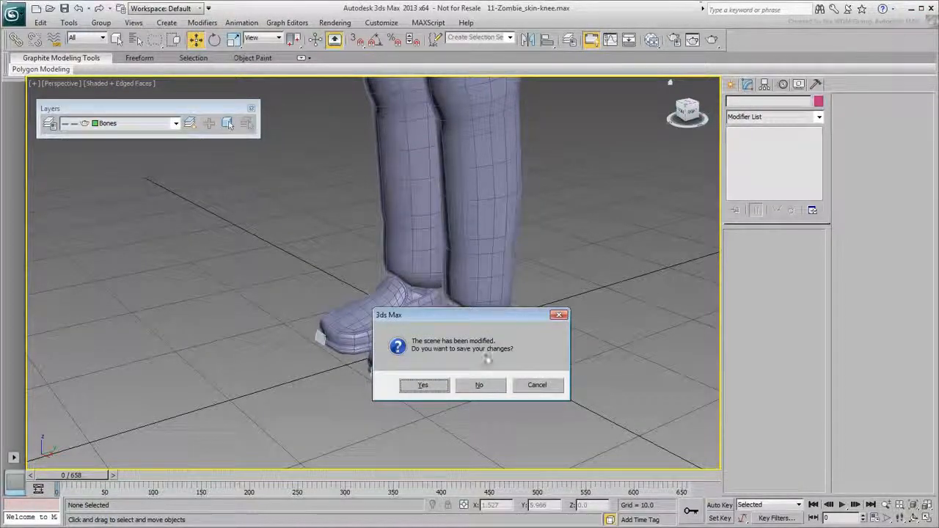
pyautogui.click(478, 386)
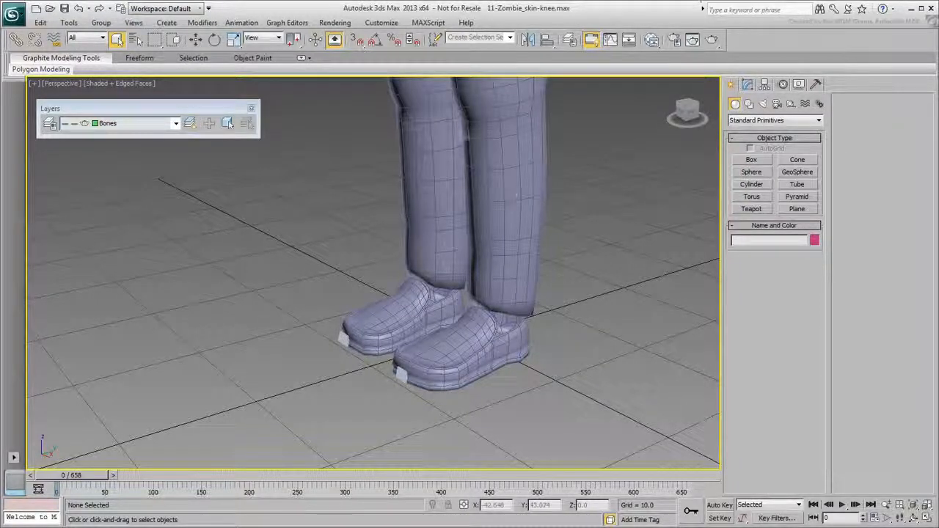
# - Assign the hotkey Shift+1 to Quick Vertex Weight Tool from the Custom Skin Tools category of the Main UI group
pyautogui.click(381, 22)
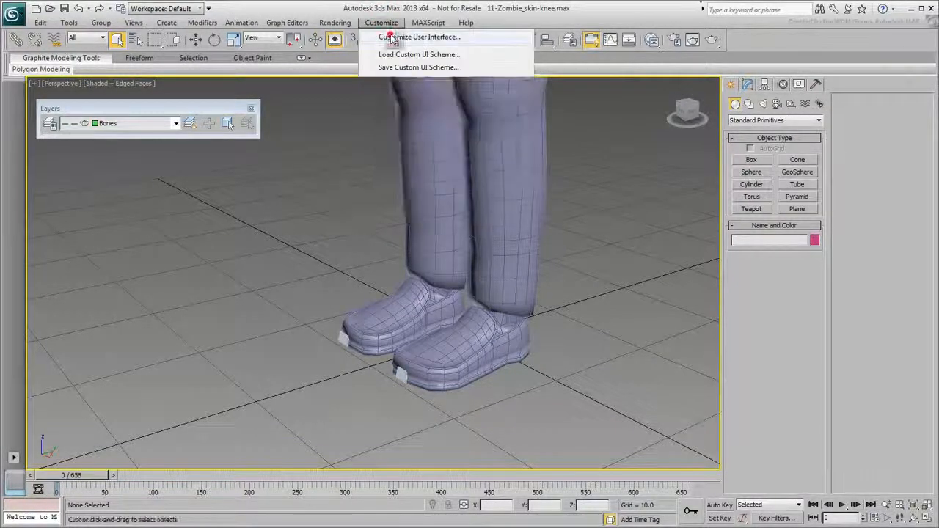
pyautogui.click(396, 37)
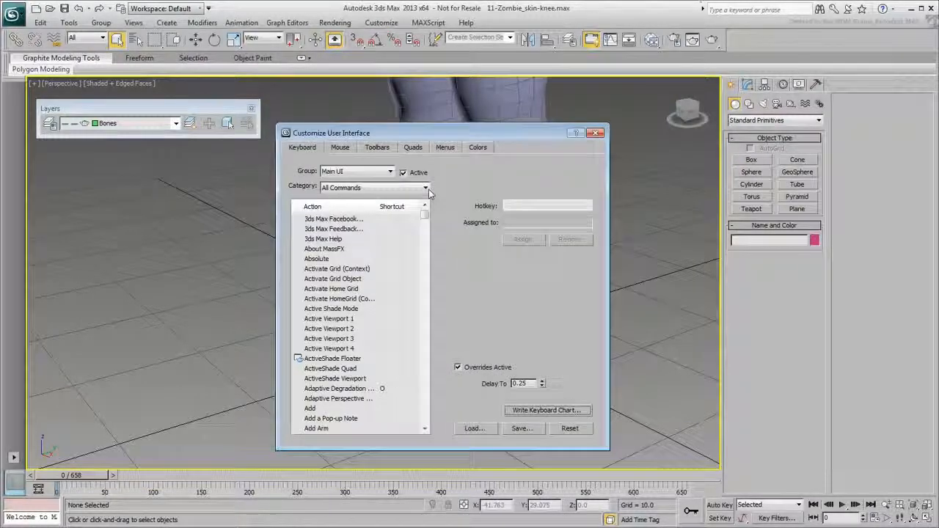
pyautogui.click(427, 190)
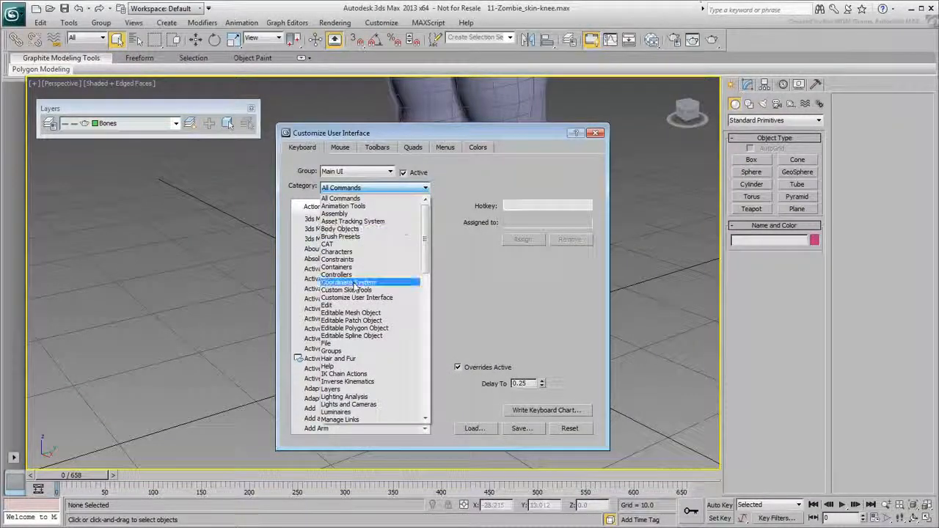
pyautogui.click(360, 291)
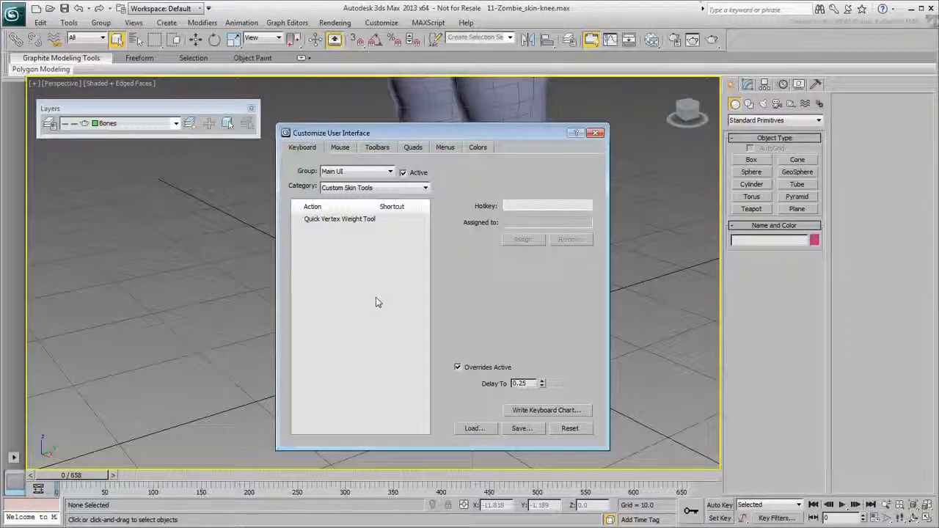
pyautogui.click(354, 220)
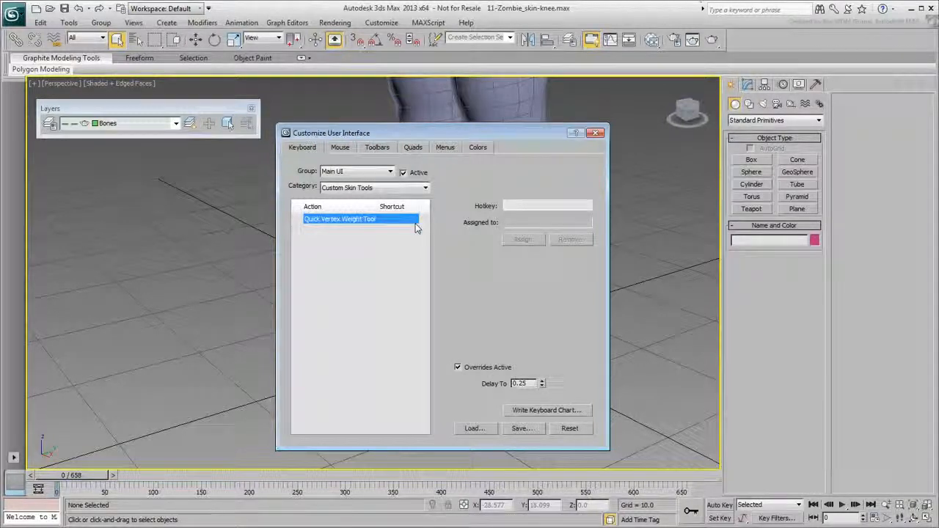
pyautogui.click(540, 205)
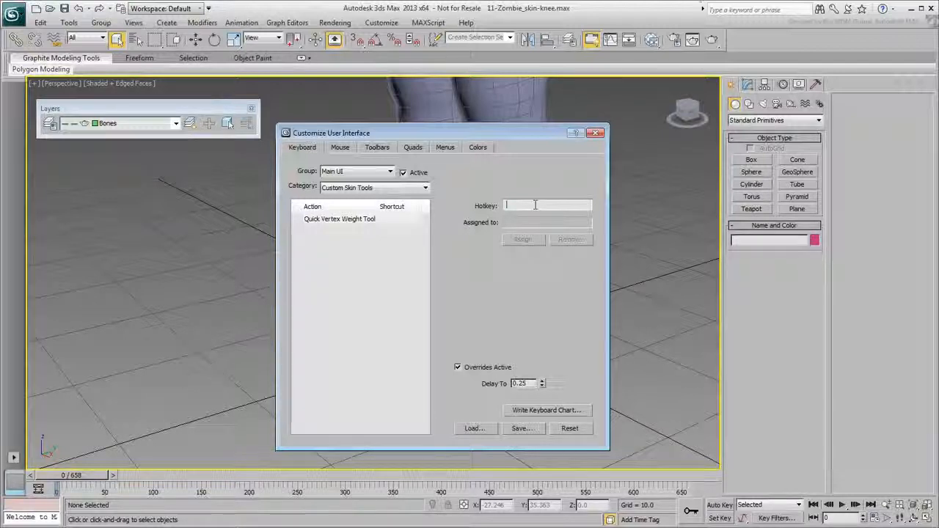
pyautogui.press('q')
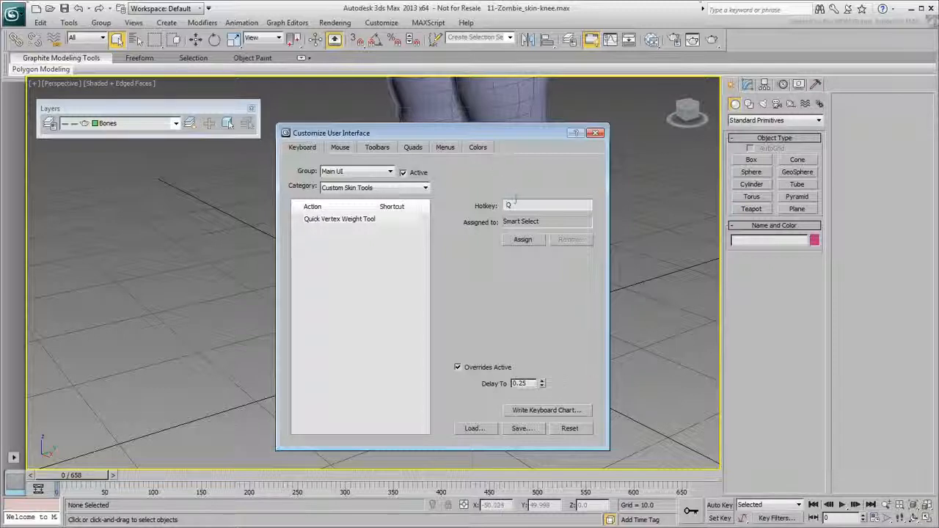
pyautogui.hotkey('shift', '1')
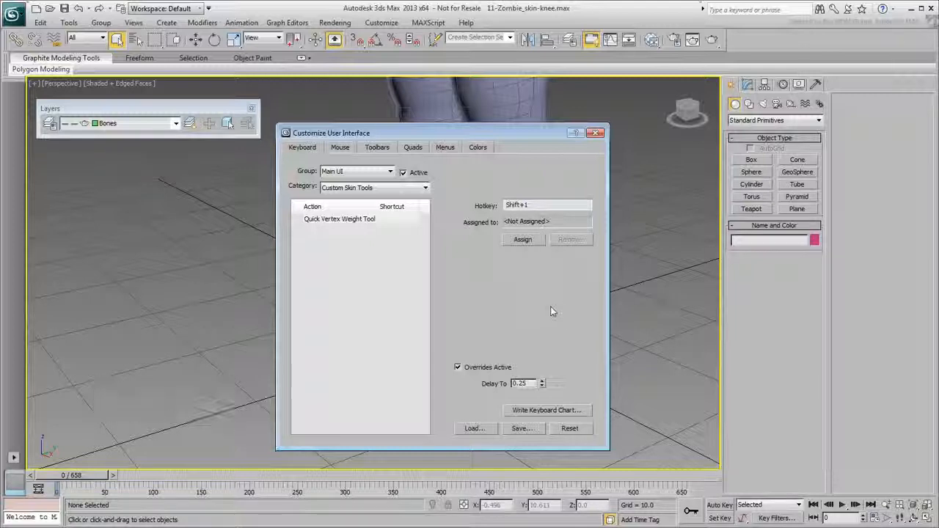
pyautogui.click(522, 239)
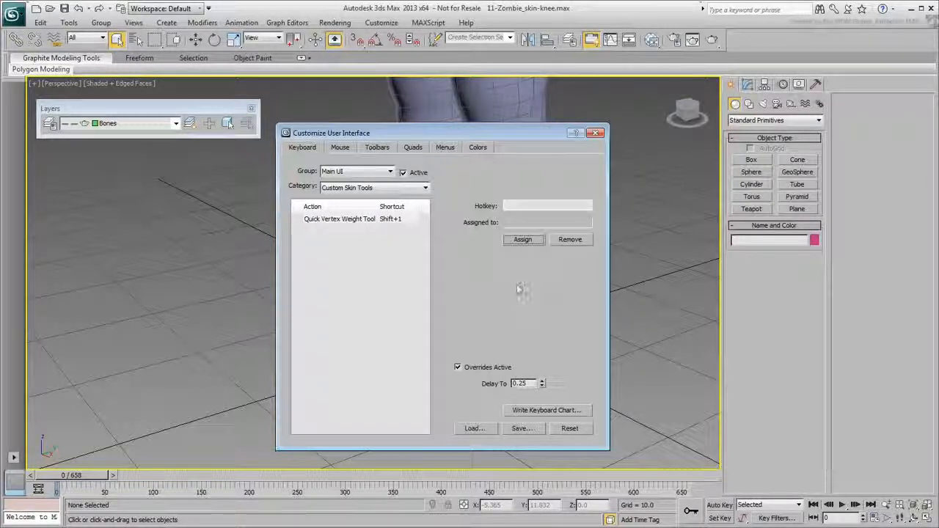
# - Assign the hotkey Shift+2 to Loop Selection (Skin) from the Skin Modifier category
pyautogui.click(425, 188)
pyautogui.scroll(-12, 355, 360)
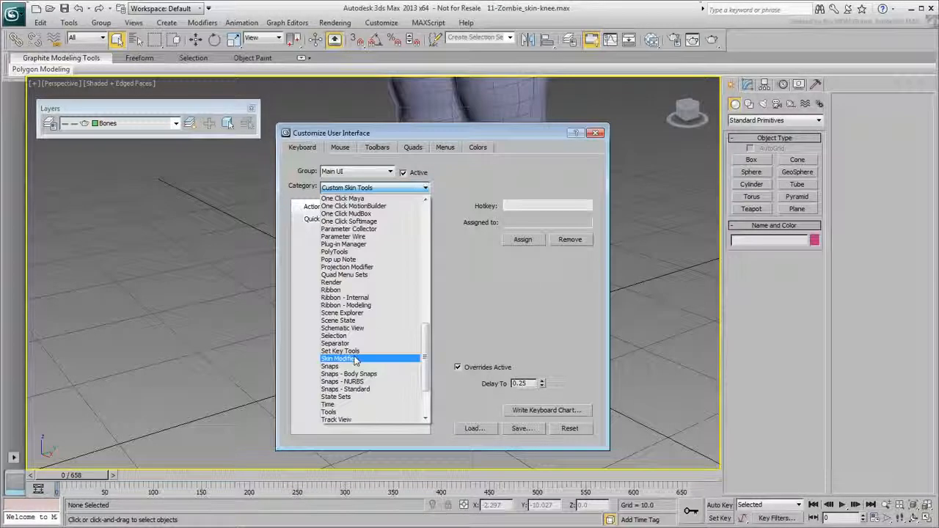
pyautogui.click(356, 360)
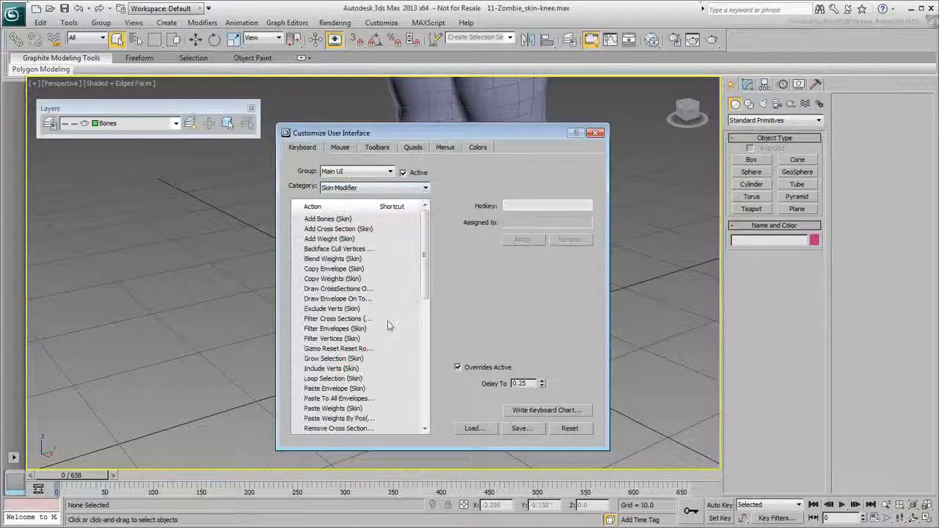
pyautogui.click(328, 378)
pyautogui.click(546, 206)
pyautogui.hotkey('shift', '2')
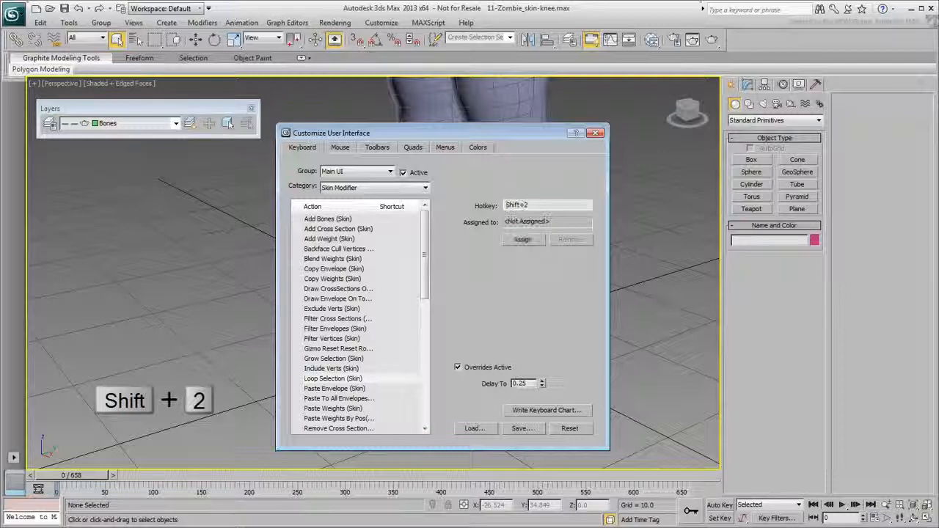
pyautogui.click(522, 239)
# - Assign the hotkey Shift+3 to Ring Selection (Skin) and close the interface customization dialog
pyautogui.hotkey('shift', '3')
pyautogui.moveTo(426, 248); pyautogui.dragTo(424, 316)
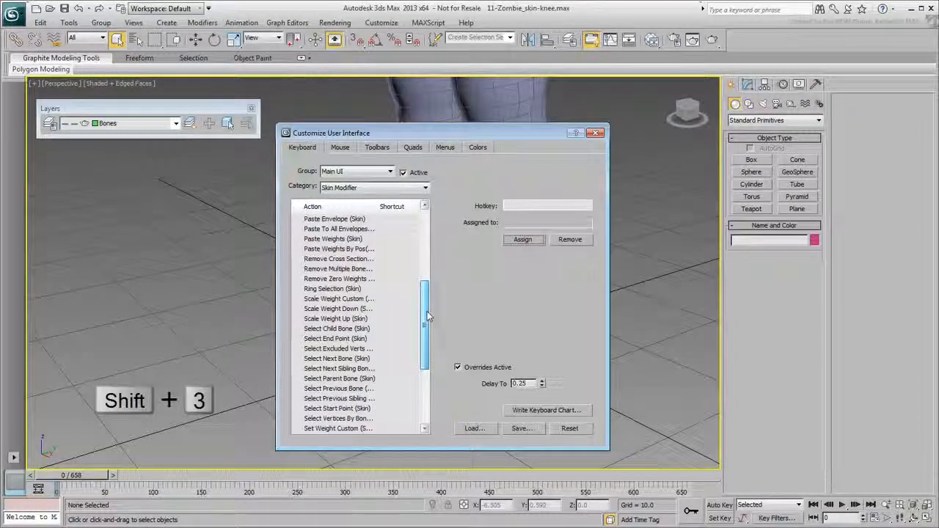
pyautogui.click(333, 288)
pyautogui.click(539, 206)
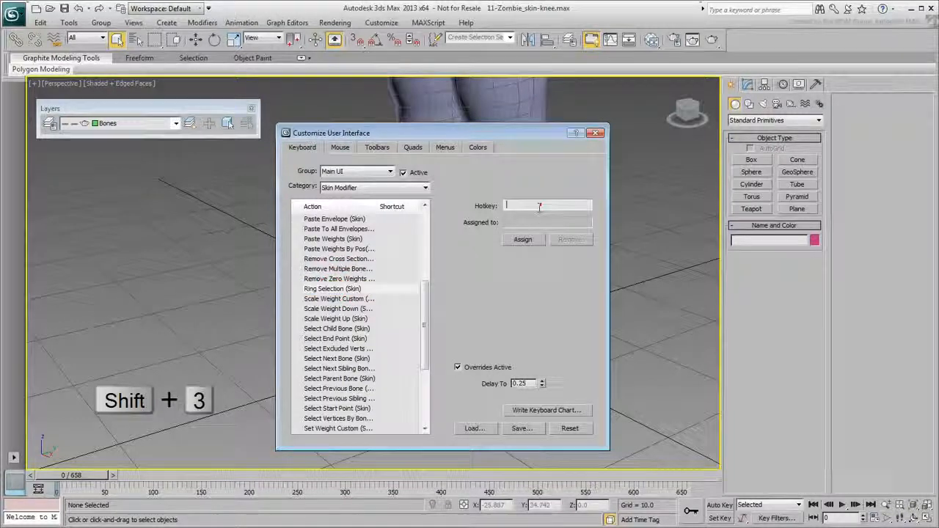
pyautogui.hotkey('shift', '3')
pyautogui.click(522, 240)
pyautogui.click(595, 133)
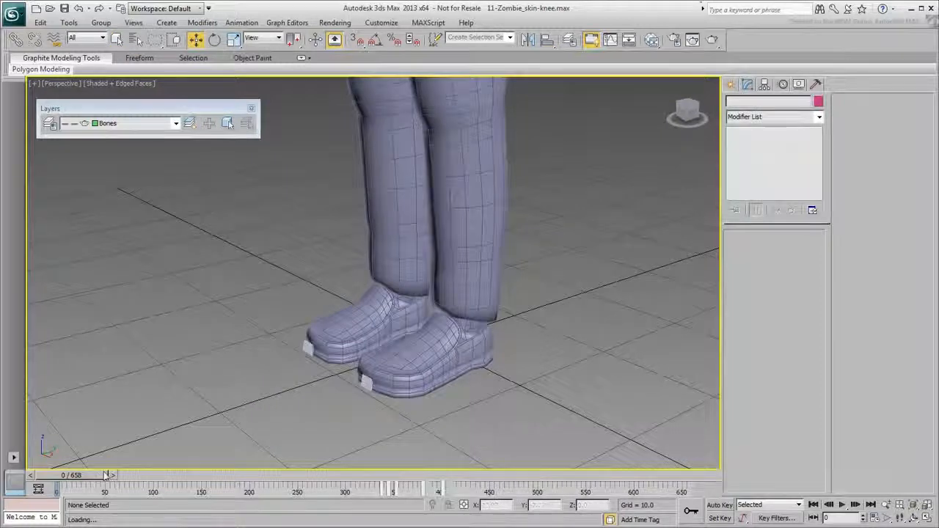
# - Scrub the animation to frame 319, select zombie_mesh and enable envelope editing in its Skin modifier
pyautogui.moveTo(75, 477); pyautogui.dragTo(381, 476)
pyautogui.keyDown('alt'); pyautogui.moveTo(475, 255); pyautogui.dragTo(440, 205, button='middle'); pyautogui.keyUp('alt')
pyautogui.moveTo(380, 478)
pyautogui.mouseDown()
pyautogui.moveTo(393, 477)
pyautogui.moveTo(367, 477)
pyautogui.moveTo(381, 490)
pyautogui.moveTo(374, 479)
pyautogui.moveTo(315, 478)
pyautogui.moveTo(364, 478)
pyautogui.mouseUp()
pyautogui.press('w')
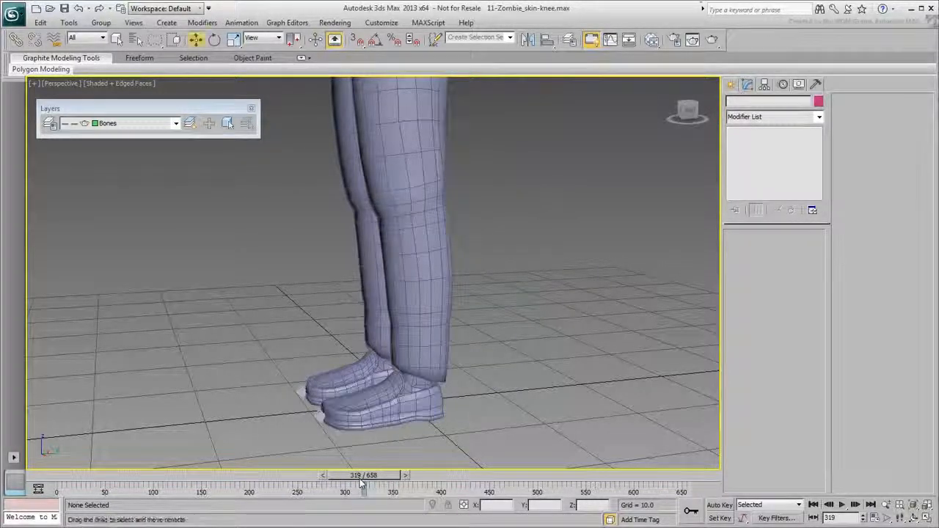
pyautogui.click(411, 344)
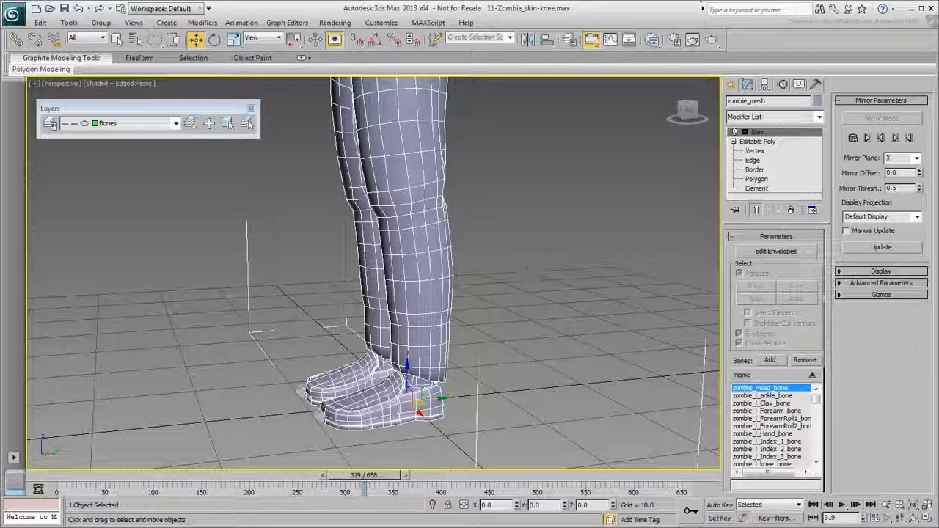
pyautogui.click(775, 251)
# - Select the vertices around the left trouser cuff and grow the selection up the lower leg to the knee
pyautogui.keyDown('alt'); pyautogui.moveTo(419, 448); pyautogui.dragTo(428, 345, button='middle'); pyautogui.keyUp('alt')
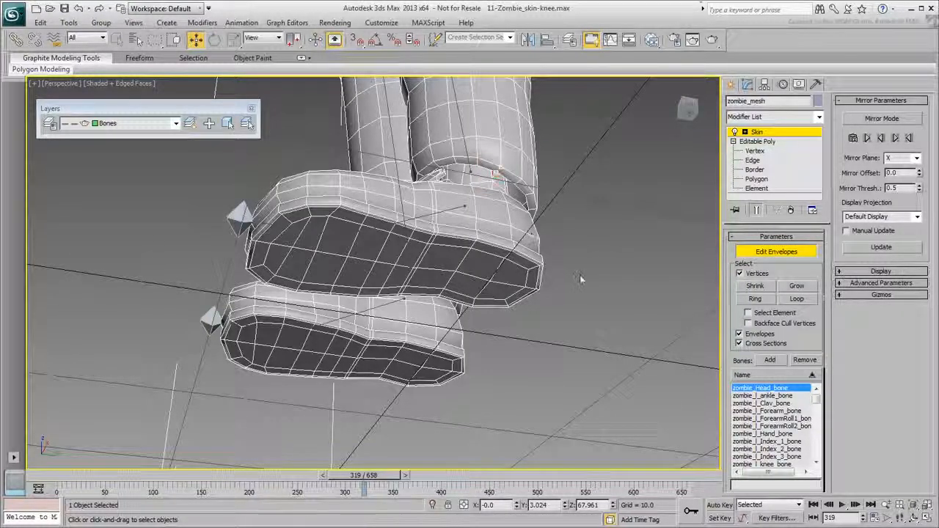
pyautogui.hotkey('ctrl', 'z')
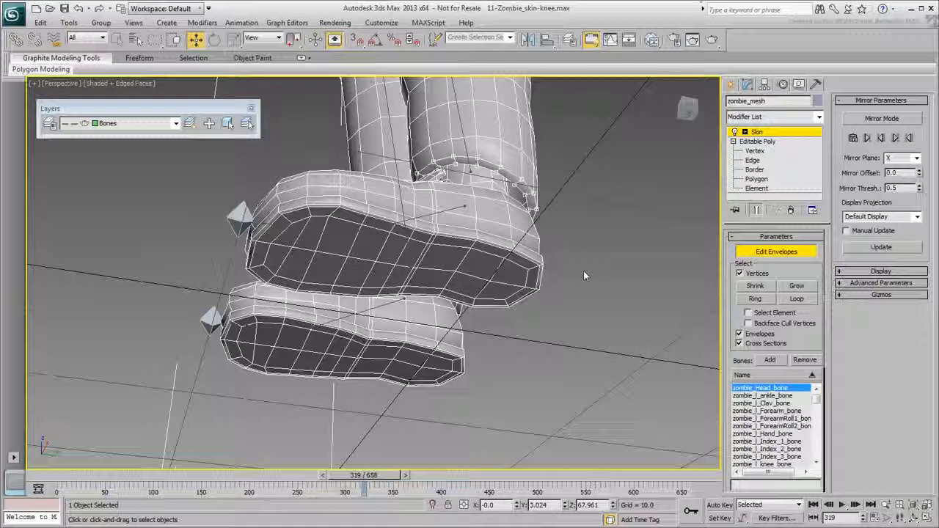
pyautogui.keyDown('alt'); pyautogui.moveTo(579, 252); pyautogui.dragTo(569, 263, button='middle'); pyautogui.keyUp('alt')
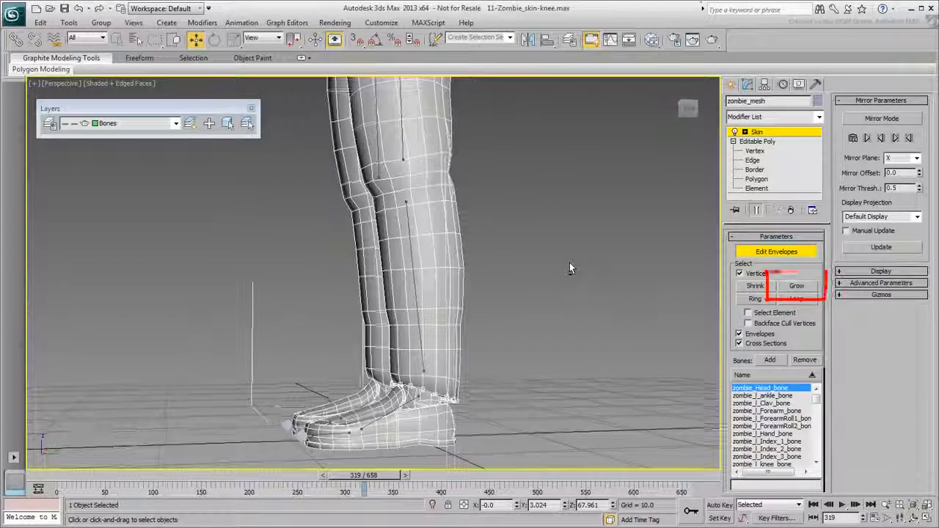
pyautogui.click(802, 288)
pyautogui.click(803, 287)
pyautogui.click(803, 288)
pyautogui.click(803, 287)
pyautogui.click(802, 290)
pyautogui.click(801, 289)
pyautogui.click(802, 289)
pyautogui.keyDown('alt'); pyautogui.moveTo(496, 318); pyautogui.dragTo(522, 321, button='middle'); pyautogui.keyUp('alt')
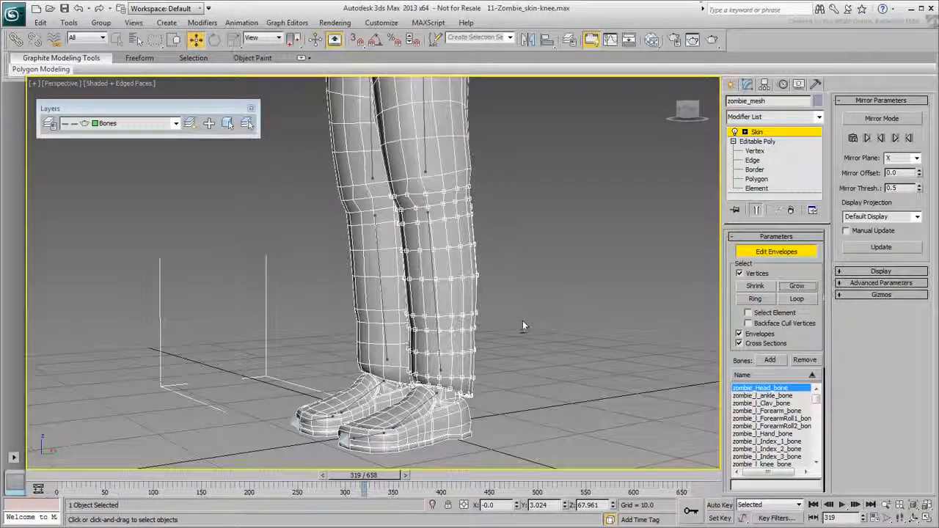
# - Select the zombie_l_knee_bone envelope and set the absolute effect of the selected lower-leg vertices to 1
pyautogui.click(432, 263)
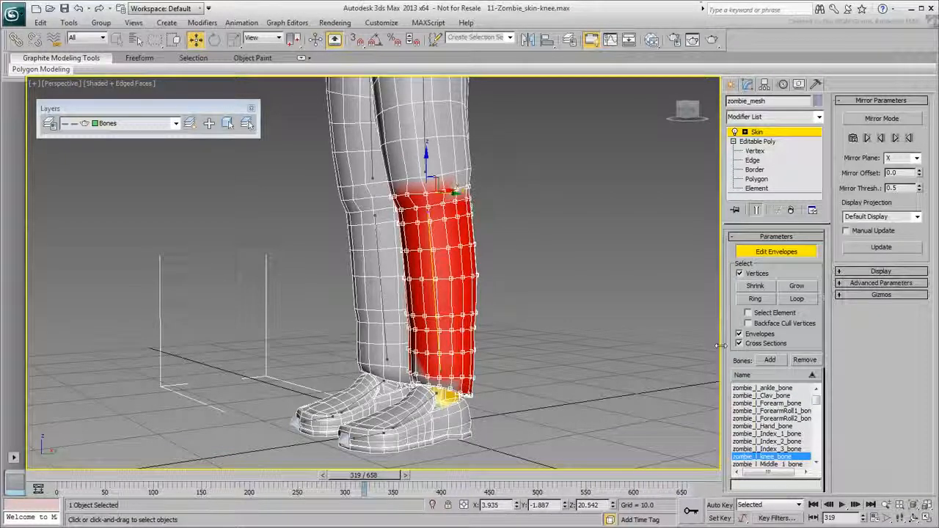
pyautogui.scroll(-5, 727, 351)
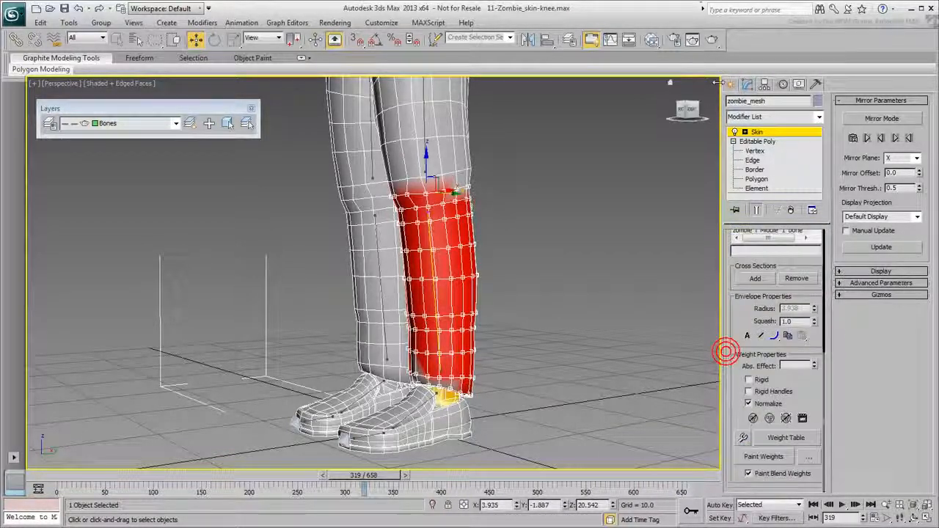
pyautogui.click(790, 366)
pyautogui.write('1')
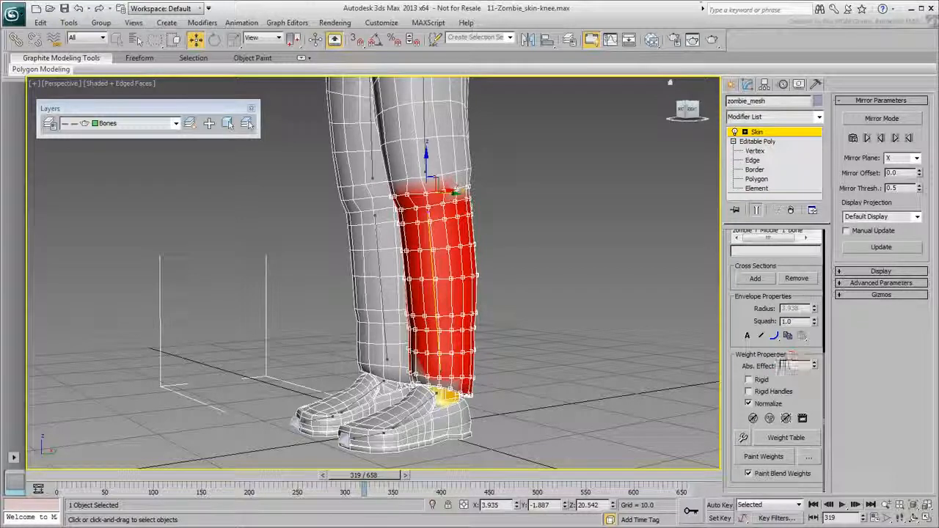
pyautogui.press('Return')
# - Select the left thigh's vertices from the hip down to the knee in the Front view and return to the Perspective view
pyautogui.keyDown('alt'); pyautogui.moveTo(512, 277); pyautogui.dragTo(536, 321, button='middle'); pyautogui.keyUp('alt')
pyautogui.press('f')
pyautogui.scroll(10, 436, 325)
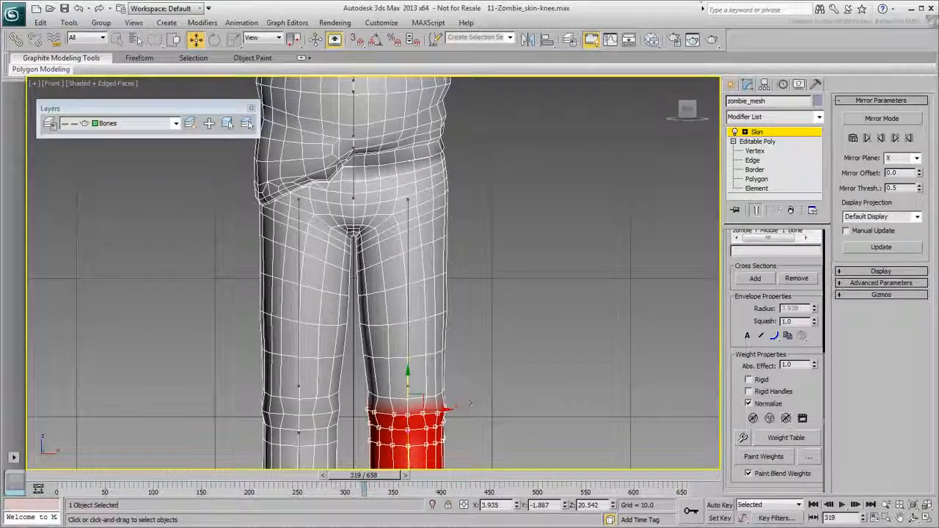
pyautogui.moveTo(462, 179); pyautogui.dragTo(445, 187)
pyautogui.moveTo(390, 214)
pyautogui.mouseDown()
pyautogui.moveTo(358, 253)
pyautogui.moveTo(360, 387)
pyautogui.moveTo(475, 308)
pyautogui.mouseUp()
pyautogui.moveTo(473, 345)
pyautogui.keyDown('alt'); pyautogui.mouseDown(button='middle')
pyautogui.moveTo(455, 384)
pyautogui.moveTo(262, 390)
pyautogui.moveTo(276, 404)
pyautogui.moveTo(462, 455)
pyautogui.mouseUp(button='middle'); pyautogui.keyUp('alt')
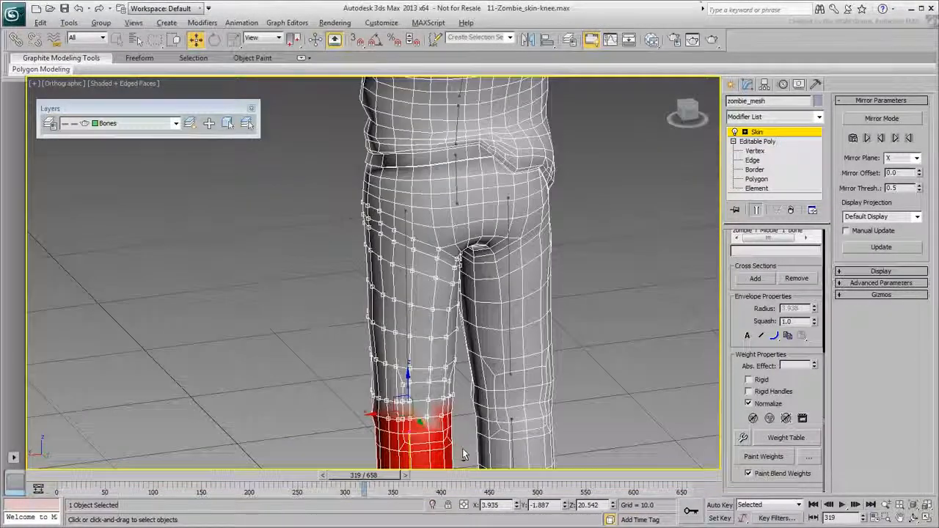
pyautogui.keyDown('alt'); pyautogui.moveTo(365, 434); pyautogui.dragTo(432, 247, button='middle'); pyautogui.keyUp('alt')
pyautogui.press('p')
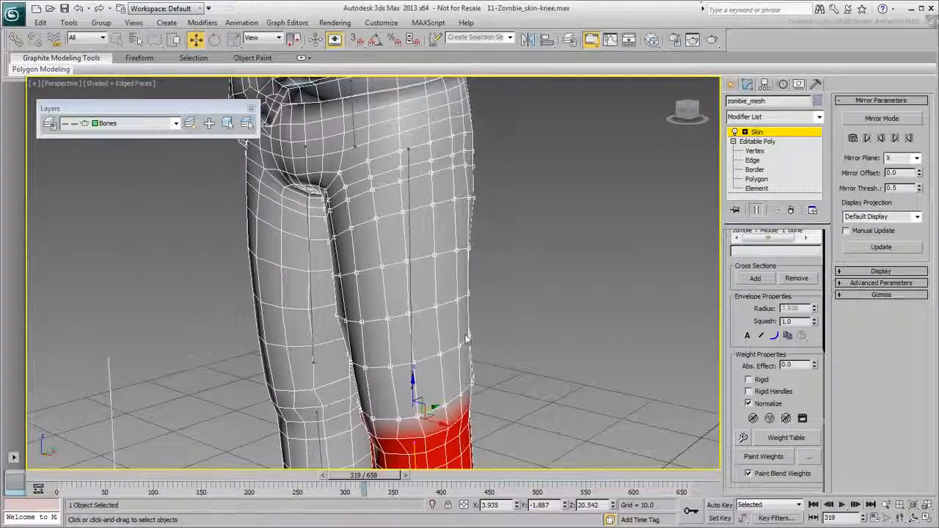
# - Select the left thigh bone and set the absolute effect of the selected thigh vertices to 1
pyautogui.click(408, 236)
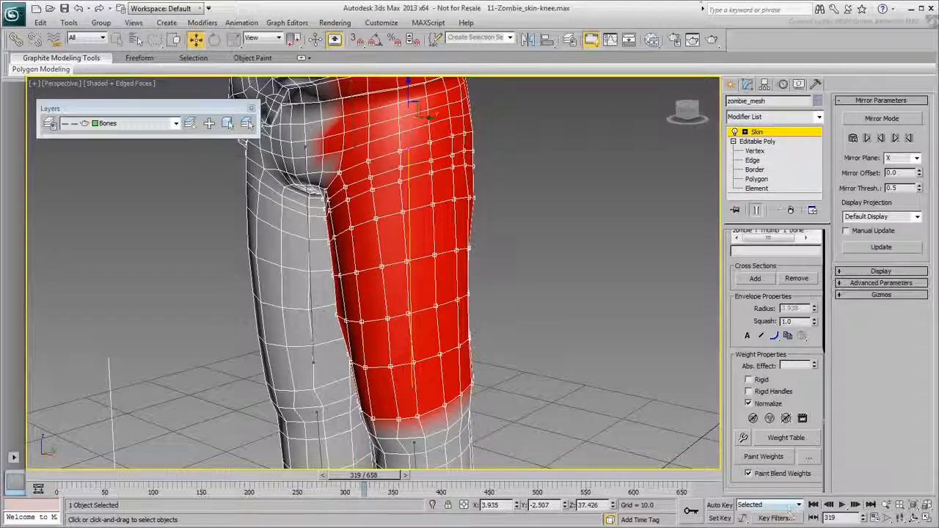
pyautogui.click(793, 365)
pyautogui.write('1')
pyautogui.press('Return')
# - Scrub the animation through the leg bend and back to frame 322 to examine how the left knee deforms
pyautogui.scroll(-3, 495, 340)
pyautogui.keyDown('alt'); pyautogui.moveTo(489, 315); pyautogui.dragTo(394, 368, button='middle'); pyautogui.keyUp('alt')
pyautogui.moveTo(369, 476); pyautogui.dragTo(382, 476)
pyautogui.scroll(4, 373, 294)
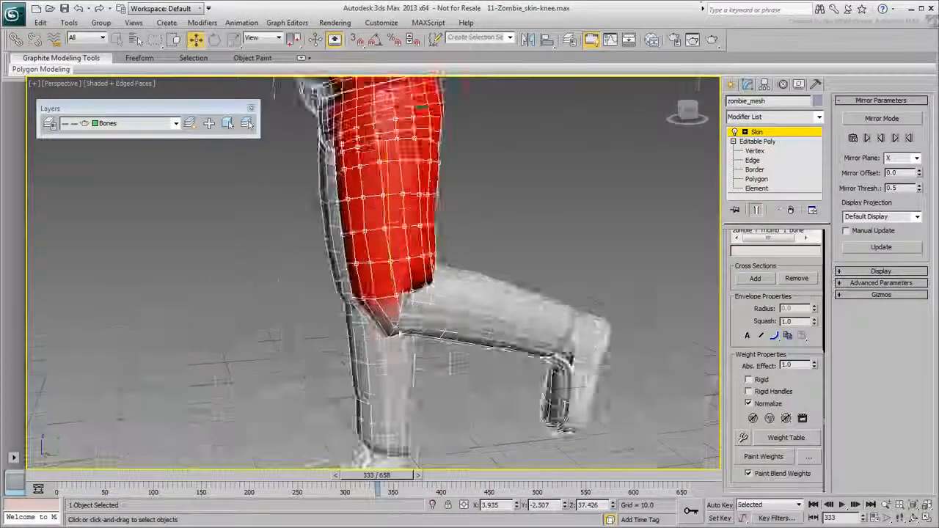
pyautogui.scroll(3, 389, 389)
pyautogui.moveTo(413, 400); pyautogui.dragTo(383, 323, button='middle')
pyautogui.moveTo(395, 476); pyautogui.dragTo(380, 476)
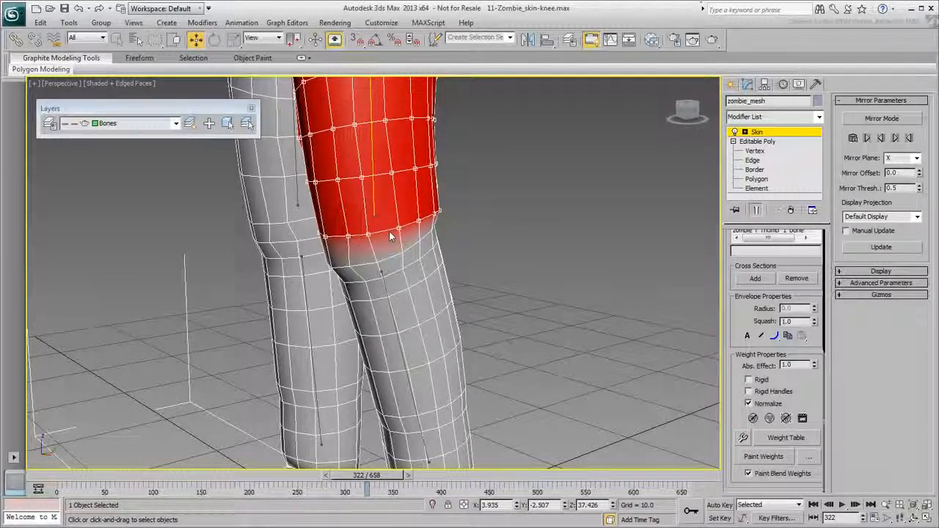
# - Loop-select the vertices around the middle of the left knee and blend their weight toward the thigh bone with Quick Vertex Weight Tool, using frame 331
pyautogui.click(349, 266)
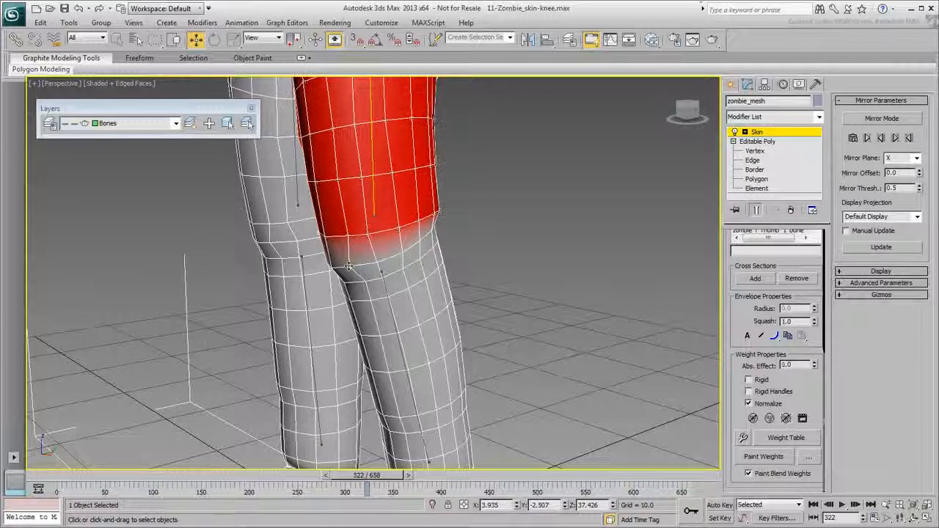
pyautogui.hotkey('shift', '2')
pyautogui.hotkey('shift', '2')
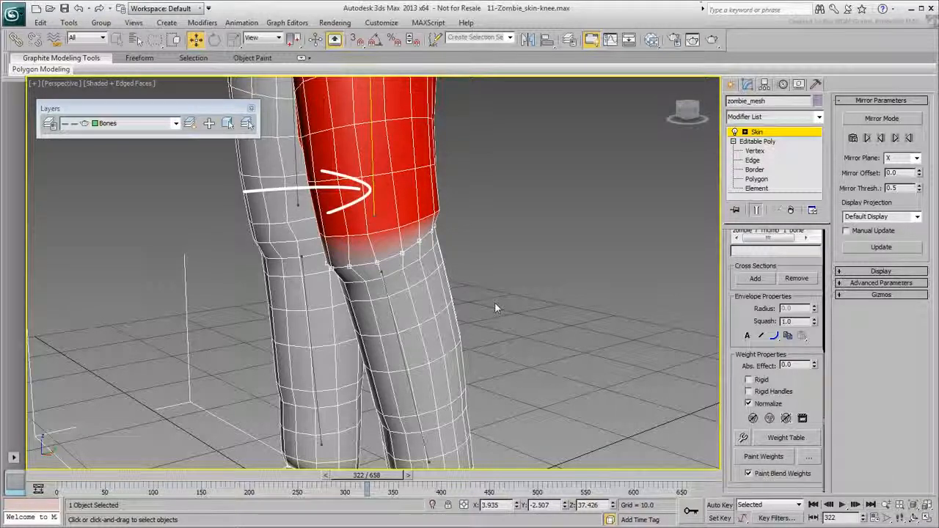
pyautogui.hotkey('shift', '1')
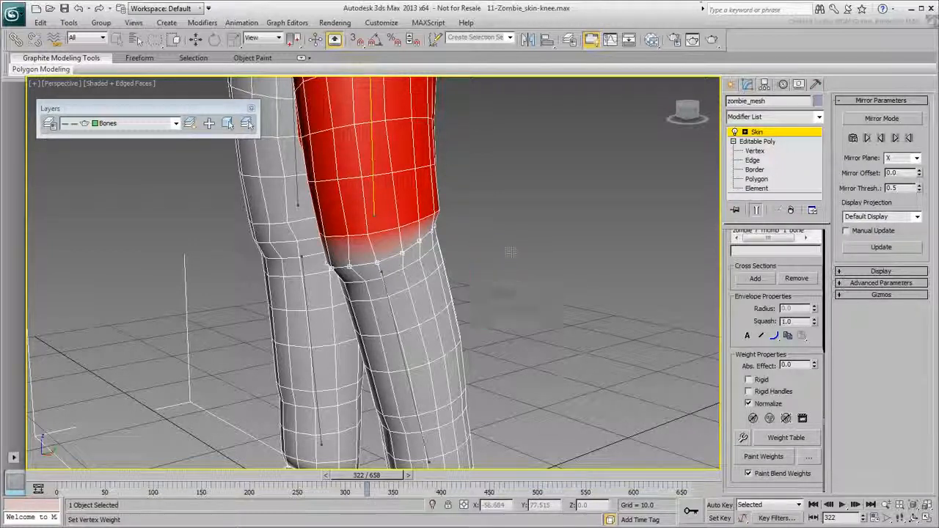
pyautogui.moveTo(512, 249)
pyautogui.mouseDown()
pyautogui.moveTo(516, 365)
pyautogui.moveTo(518, 269)
pyautogui.moveTo(518, 319)
pyautogui.moveTo(518, 287)
pyautogui.mouseUp()
pyautogui.moveTo(367, 476); pyautogui.dragTo(376, 478)
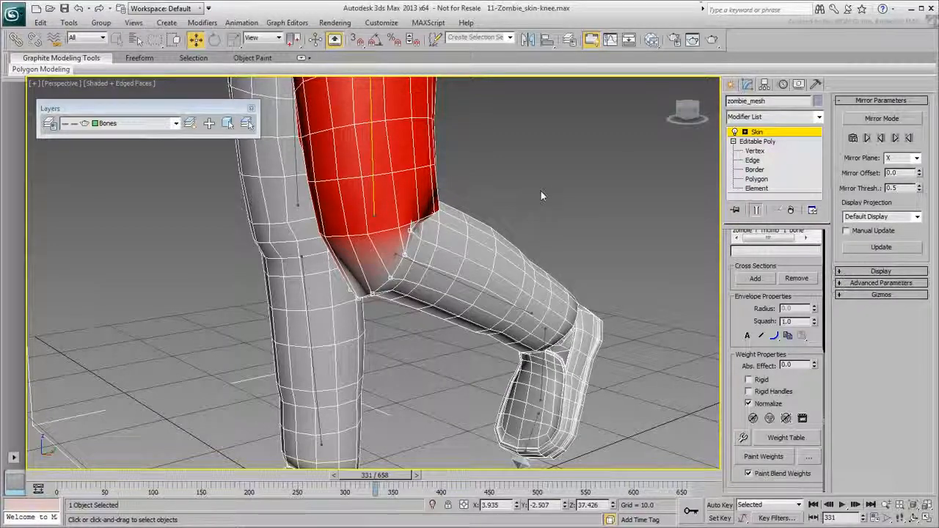
pyautogui.hotkey('ctrl', 'z')
pyautogui.hotkey('ctrl', 'z')
pyautogui.hotkey('ctrl', 'z')
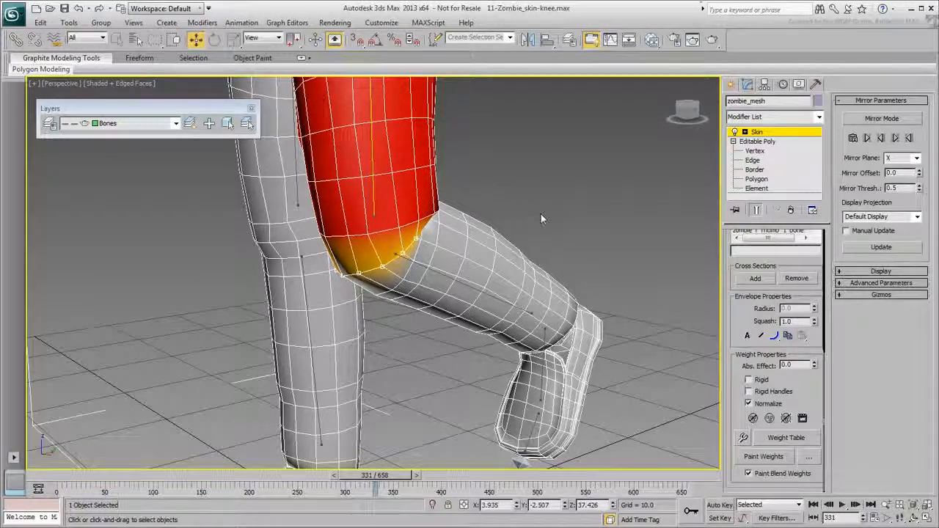
# - Select the vertex loop just above the left knee and blend it slightly toward the knee bone with Quick Vertex Weight Tool
pyautogui.keyDown('alt'); pyautogui.moveTo(540, 218); pyautogui.dragTo(343, 251, button='middle'); pyautogui.keyUp('alt')
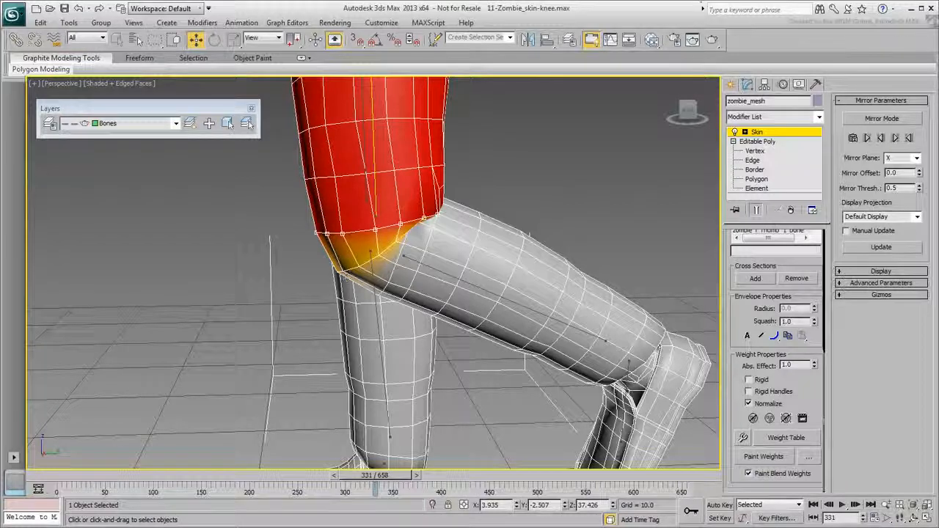
pyautogui.click(439, 271)
pyautogui.hotkey('shift', 'w')
pyautogui.moveTo(200, 219); pyautogui.dragTo(200, 230)
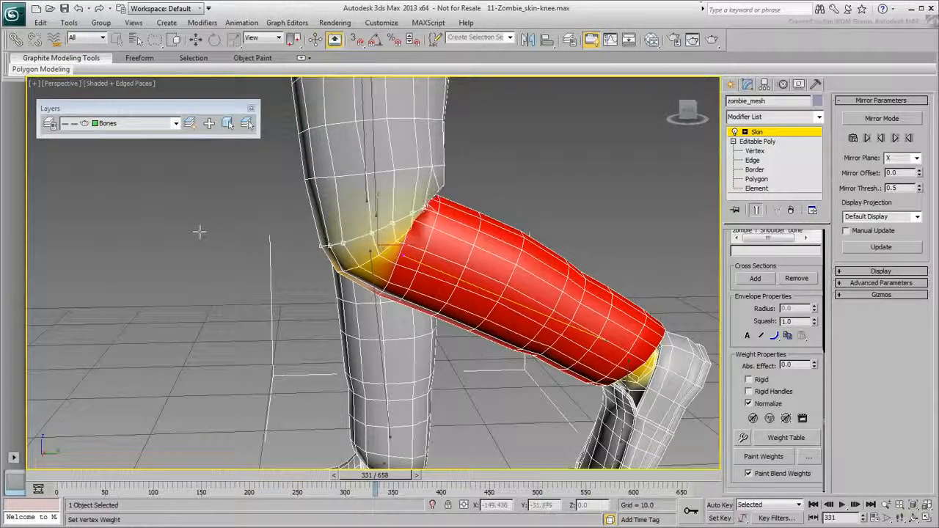
pyautogui.rightClick(200, 229)
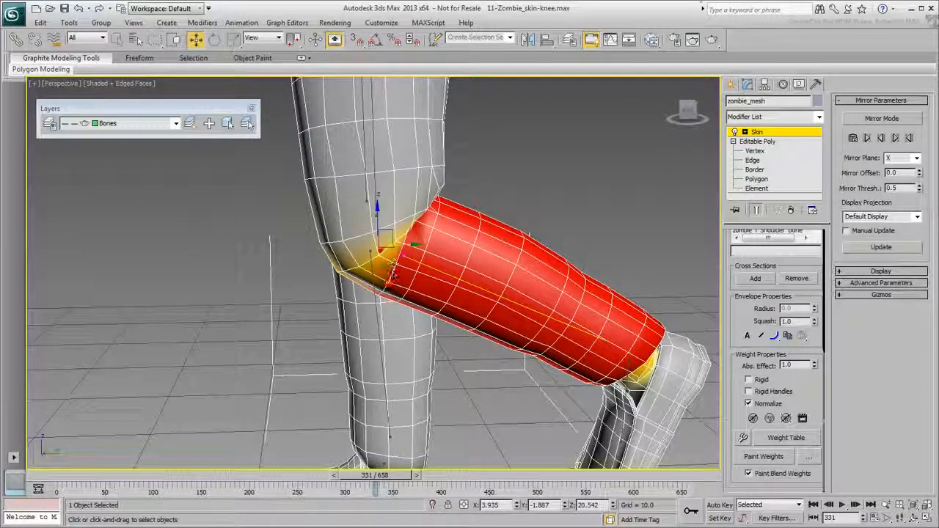
# - Blend the vertex loop below the left knee slightly toward the thigh bone and inspect the bend at frame 328
pyautogui.click(367, 152)
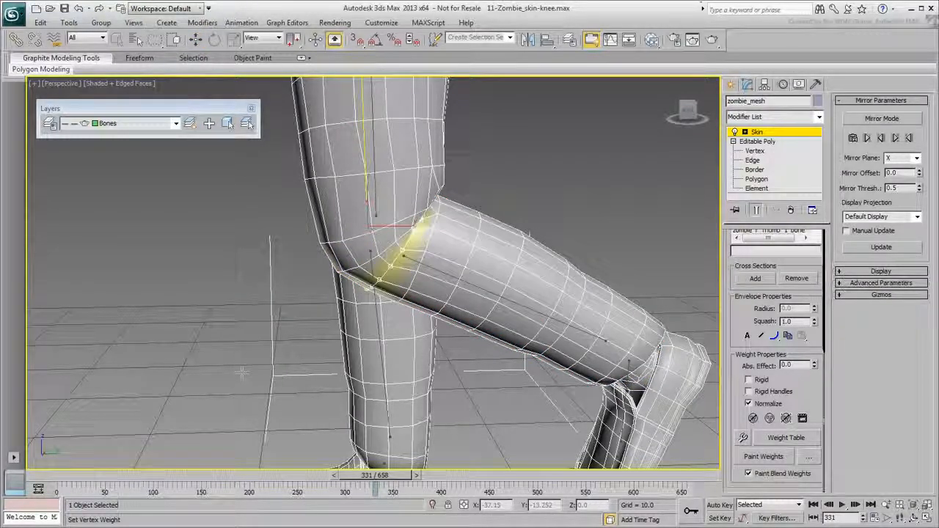
pyautogui.moveTo(374, 478); pyautogui.dragTo(372, 481)
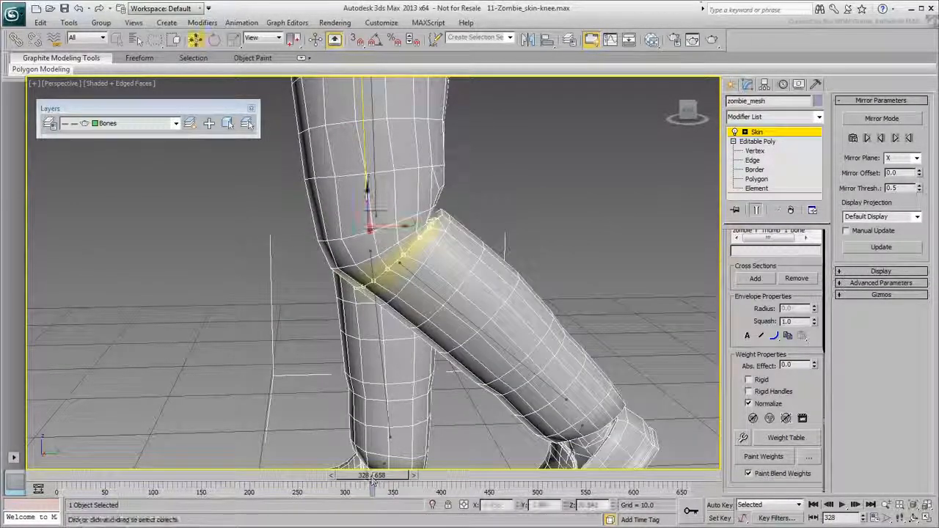
pyautogui.keyDown('alt'); pyautogui.moveTo(429, 228); pyautogui.dragTo(287, 202, button='middle'); pyautogui.keyUp('alt')
pyautogui.keyDown('alt'); pyautogui.moveTo(220, 220); pyautogui.dragTo(352, 292, button='middle'); pyautogui.keyUp('alt')
# - Select the left leg's knee bone and pick the vertices in the crease behind the knee at frame 328
pyautogui.click(421, 264)
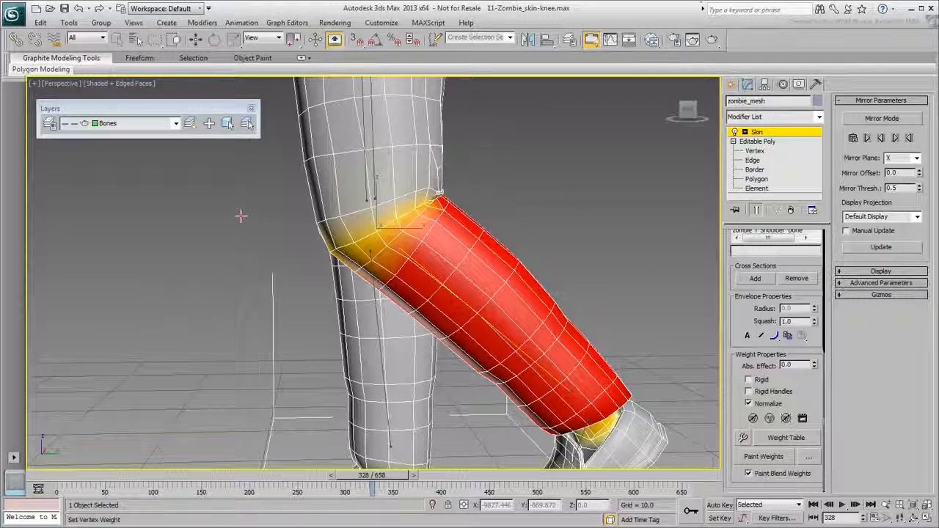
pyautogui.scroll(5, 279, 226)
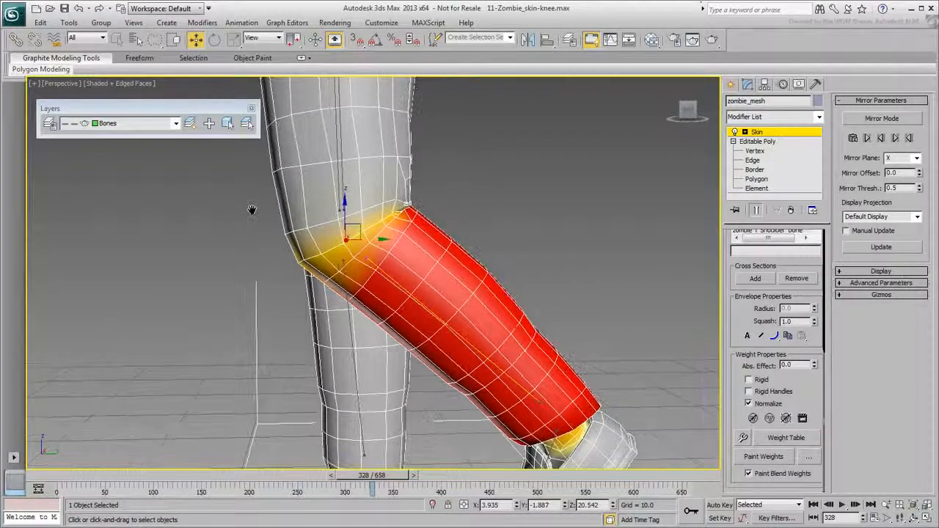
pyautogui.moveTo(293, 223); pyautogui.dragTo(66, 242, button='middle')
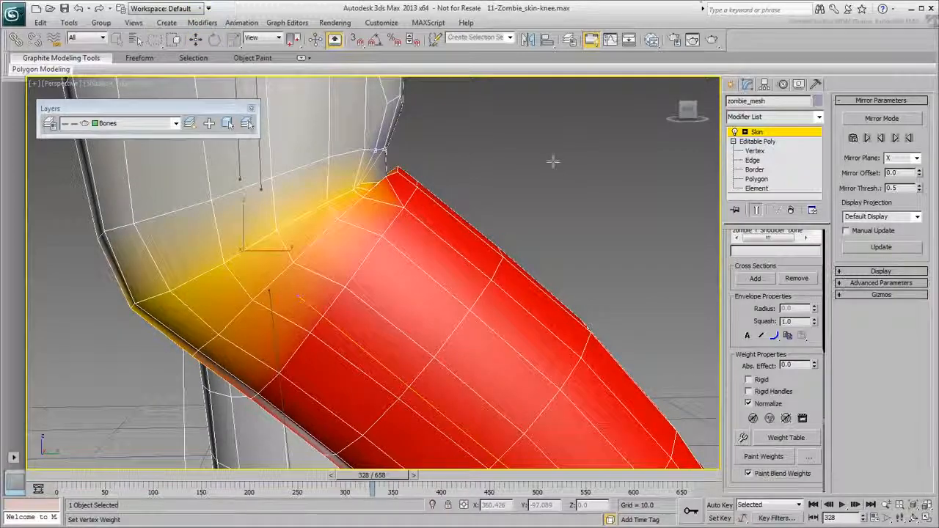
pyautogui.keyDown('alt'); pyautogui.moveTo(552, 160); pyautogui.dragTo(449, 241, button='middle'); pyautogui.keyUp('alt')
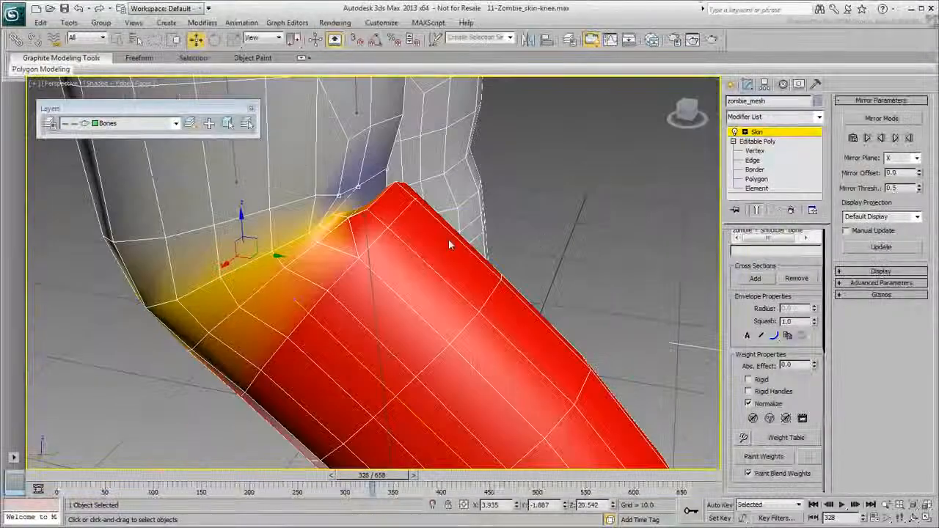
pyautogui.keyDown('alt'); pyautogui.moveTo(547, 230); pyautogui.dragTo(509, 244, button='middle'); pyautogui.keyUp('alt')
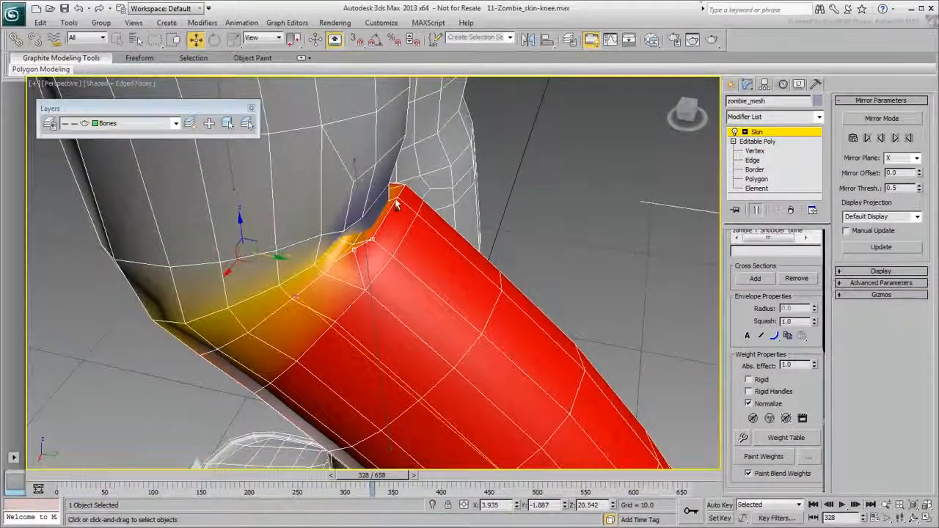
pyautogui.keyDown('alt'); pyautogui.moveTo(402, 184); pyautogui.dragTo(453, 210, button='middle'); pyautogui.keyUp('alt')
# - Paint weights over the vertices behind the left knee to soften the crease
pyautogui.click(289, 204)
pyautogui.click(764, 456)
pyautogui.moveTo(457, 249); pyautogui.dragTo(451, 267)
pyautogui.rightClick(557, 218)
pyautogui.moveTo(372, 475); pyautogui.dragTo(364, 476)
# - Reselect the knee bone and paint a light weight onto the back of the thigh above the knee crease, checking frame 326
pyautogui.moveTo(389, 415)
pyautogui.keyDown('alt'); pyautogui.mouseDown(button='middle')
pyautogui.moveTo(315, 415)
pyautogui.moveTo(391, 416)
pyautogui.moveTo(364, 379)
pyautogui.moveTo(421, 284)
pyautogui.mouseUp(button='middle'); pyautogui.keyUp('alt')
pyautogui.click(412, 286)
pyautogui.keyDown('alt'); pyautogui.moveTo(366, 331); pyautogui.dragTo(426, 329, button='middle'); pyautogui.keyUp('alt')
pyautogui.click(764, 457)
pyautogui.moveTo(481, 169); pyautogui.dragTo(484, 191)
pyautogui.hotkey('shift', '1')
pyautogui.moveTo(364, 476); pyautogui.dragTo(368, 476)
pyautogui.rightClick(395, 161)
pyautogui.moveTo(395, 156); pyautogui.dragTo(309, 267, button='middle')
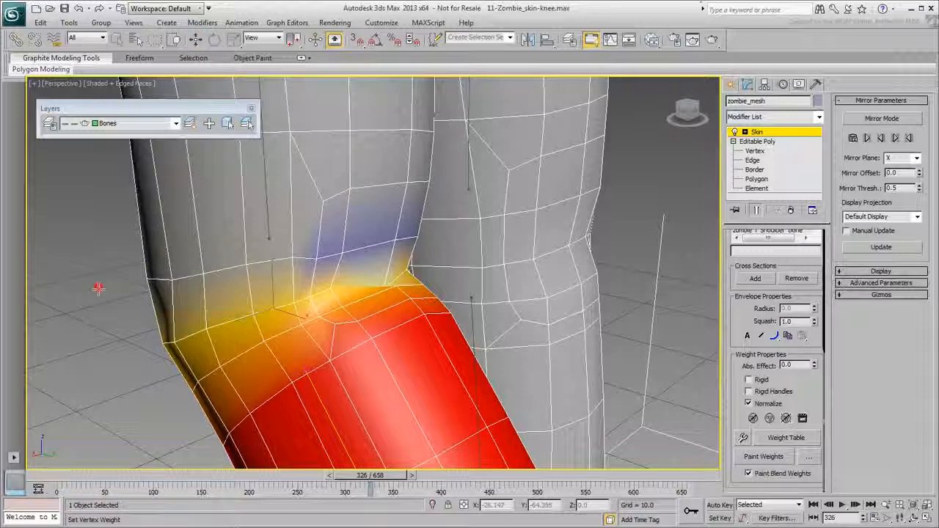
# - Blend the vertices at the back of the left thigh just above the knee slightly toward the knee bone, using frame 329
pyautogui.keyDown('alt'); pyautogui.moveTo(110, 384); pyautogui.dragTo(199, 334, button='middle'); pyautogui.keyUp('alt')
pyautogui.scroll(-2, 200, 334)
pyautogui.moveTo(358, 479); pyautogui.dragTo(364, 481)
pyautogui.keyDown('alt'); pyautogui.moveTo(374, 246); pyautogui.dragTo(305, 267, button='middle'); pyautogui.keyUp('alt')
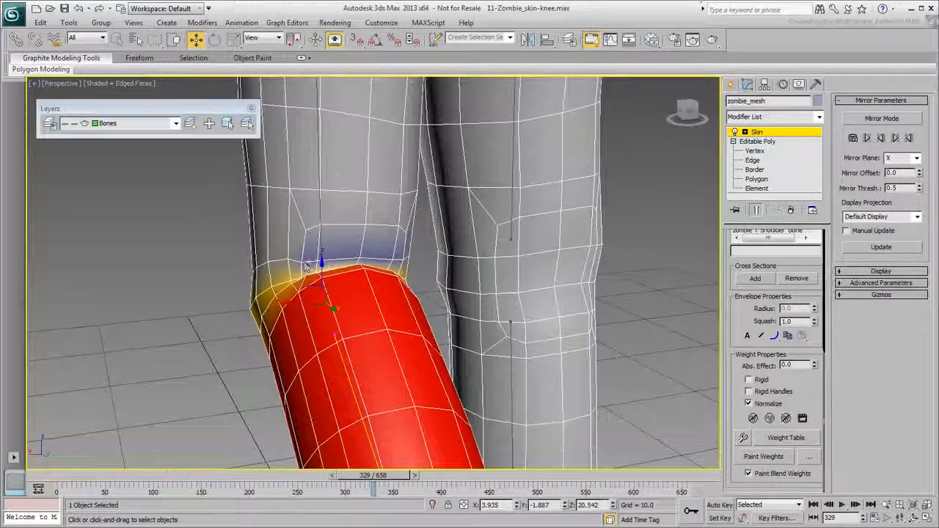
pyautogui.keyDown('alt'); pyautogui.moveTo(277, 321); pyautogui.dragTo(287, 286, button='middle'); pyautogui.keyUp('alt')
pyautogui.click(326, 232)
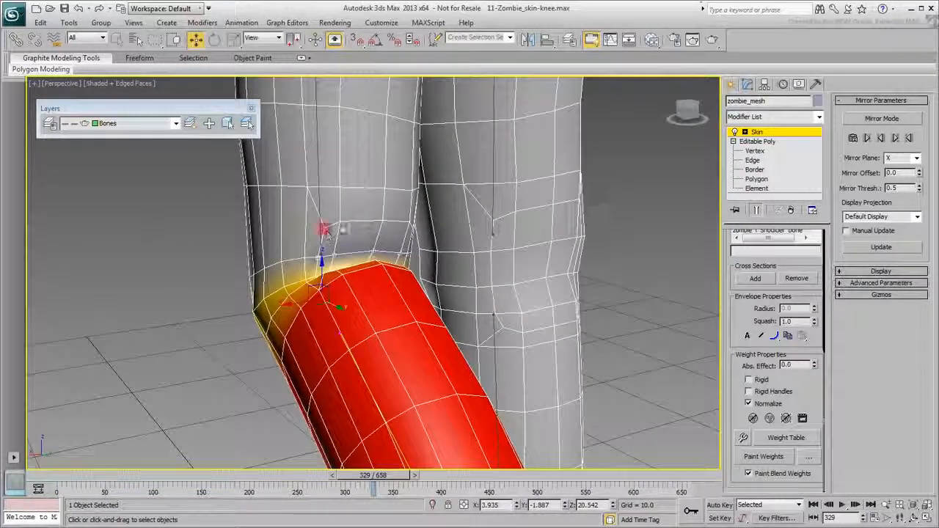
pyautogui.keyDown('alt'); pyautogui.moveTo(409, 225); pyautogui.dragTo(208, 261, button='middle'); pyautogui.keyUp('alt')
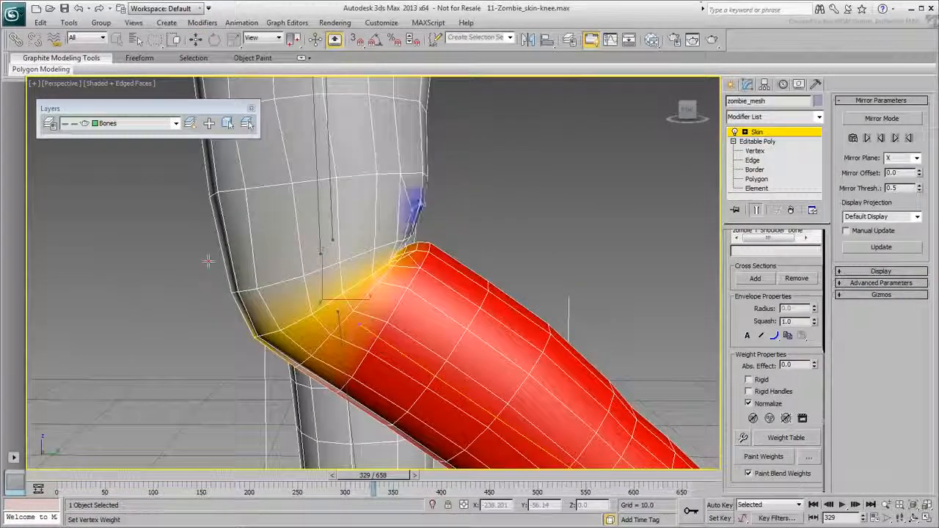
pyautogui.keyDown('alt'); pyautogui.moveTo(279, 230); pyautogui.dragTo(196, 258, button='middle'); pyautogui.keyUp('alt')
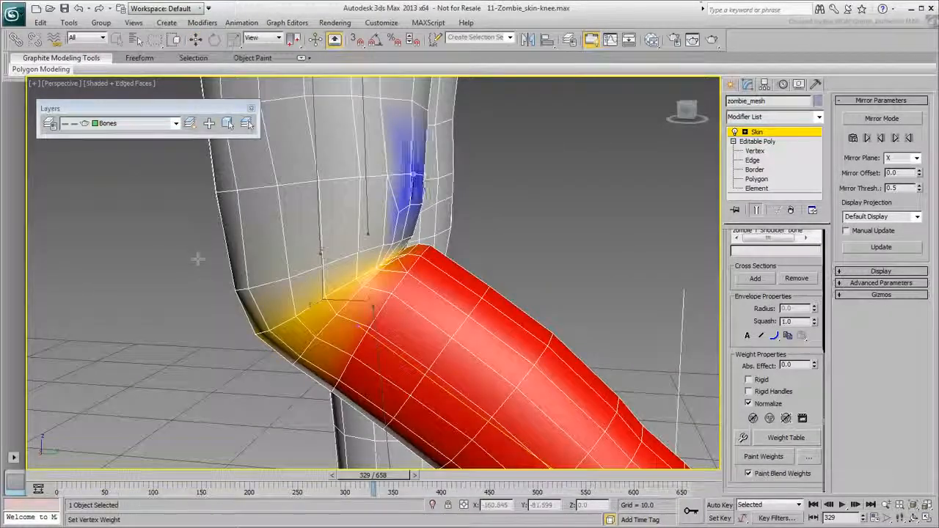
# - Scrub through the leg bend to frame 331 and inspect the left knee's deformation from several angles
pyautogui.moveTo(379, 477)
pyautogui.mouseDown()
pyautogui.moveTo(387, 480)
pyautogui.moveTo(369, 479)
pyautogui.moveTo(389, 476)
pyautogui.mouseUp()
pyautogui.scroll(-5, 334, 350)
pyautogui.keyDown('alt'); pyautogui.moveTo(334, 351); pyautogui.dragTo(394, 359, button='middle'); pyautogui.keyUp('alt')
pyautogui.moveTo(379, 475)
pyautogui.mouseDown()
pyautogui.moveTo(365, 478)
pyautogui.moveTo(376, 481)
pyautogui.mouseUp()
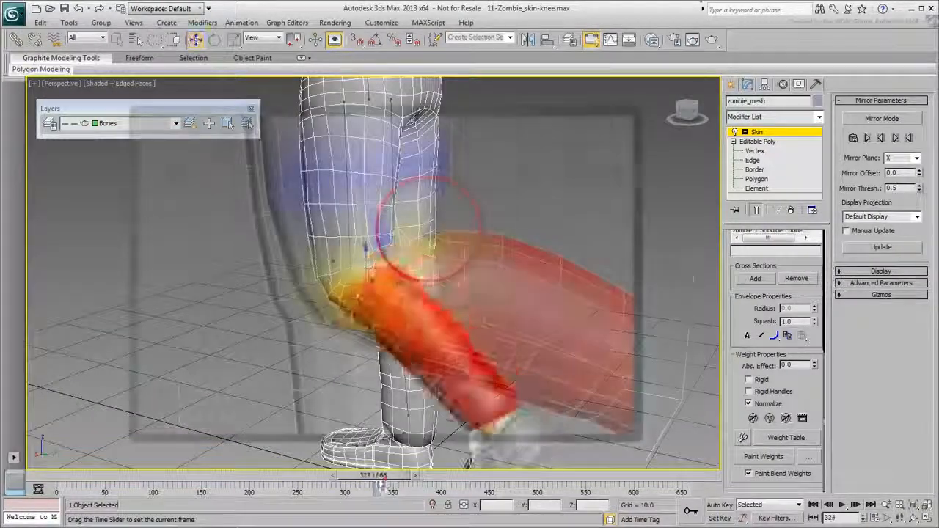
pyautogui.moveTo(376, 481)
pyautogui.mouseDown()
pyautogui.moveTo(389, 480)
pyautogui.moveTo(381, 481)
pyautogui.mouseUp()
pyautogui.press('w')
pyautogui.keyDown('alt'); pyautogui.moveTo(343, 385); pyautogui.dragTo(446, 307, button='middle'); pyautogui.keyUp('alt')
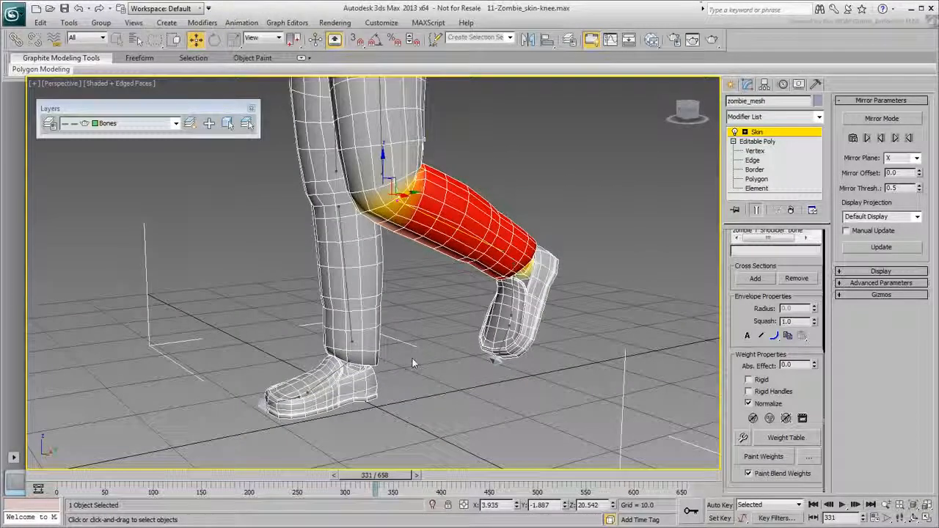
# - Scrub back through frames 260 and 148 to 156 and examine the left trouser cuff around the ankle
pyautogui.moveTo(372, 476); pyautogui.dragTo(315, 480)
pyautogui.moveTo(408, 417)
pyautogui.keyDown('alt'); pyautogui.mouseDown(button='middle')
pyautogui.moveTo(421, 424)
pyautogui.moveTo(414, 430)
pyautogui.mouseUp(button='middle'); pyautogui.keyUp('alt')
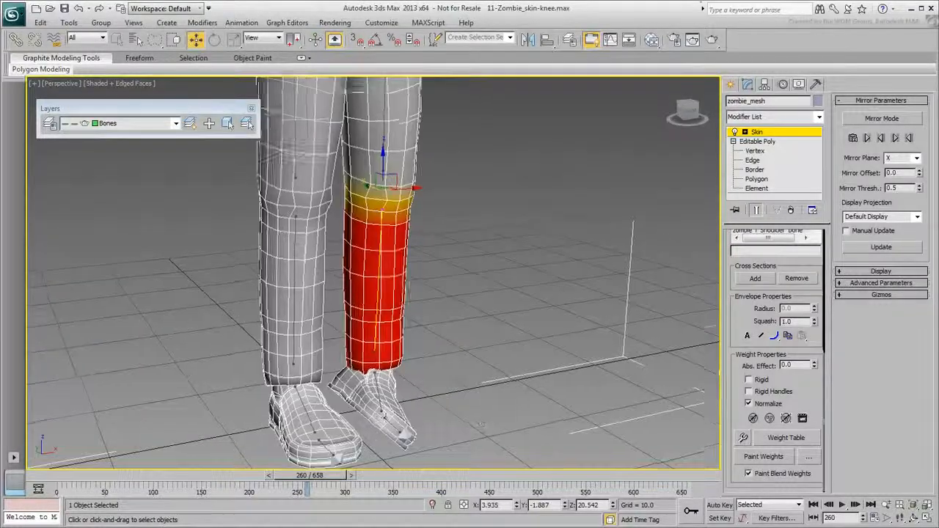
pyautogui.scroll(6, 413, 428)
pyautogui.scroll(-1, 412, 429)
pyautogui.moveTo(310, 476); pyautogui.dragTo(198, 479)
pyautogui.keyDown('alt'); pyautogui.moveTo(403, 425); pyautogui.dragTo(295, 428, button='middle'); pyautogui.keyUp('alt')
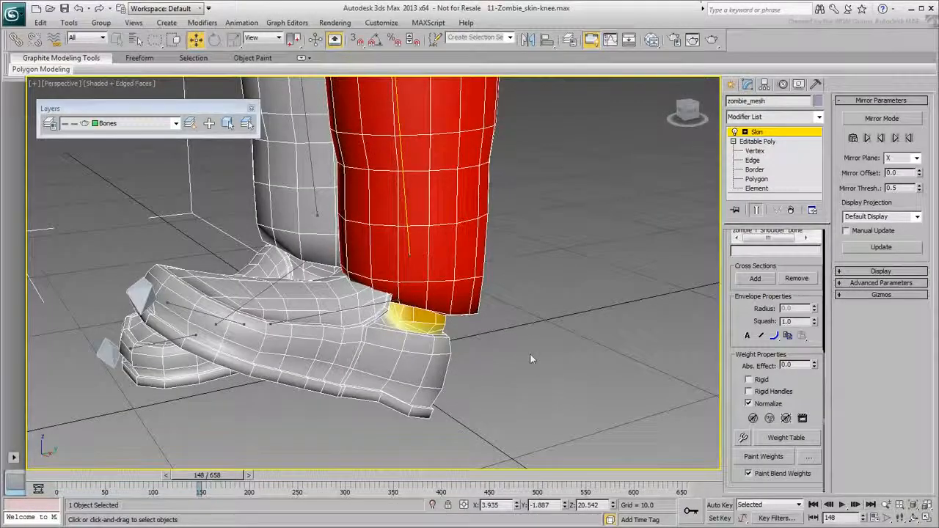
pyautogui.keyDown('alt'); pyautogui.moveTo(529, 355); pyautogui.dragTo(528, 369, button='middle'); pyautogui.keyUp('alt')
pyautogui.moveTo(209, 477); pyautogui.dragTo(217, 478)
pyautogui.keyDown('alt'); pyautogui.moveTo(496, 347); pyautogui.dragTo(484, 320, button='middle'); pyautogui.keyUp('alt')
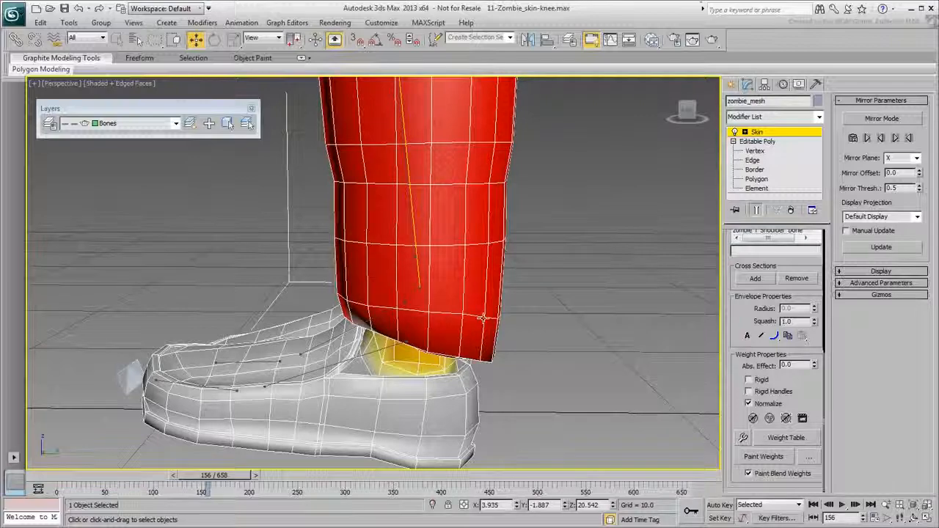
# - Loop-select the lower vertices of the left trouser cuff, blend them slightly toward the foot bone, and check the motion up to frame 278
pyautogui.scroll(3, 495, 383)
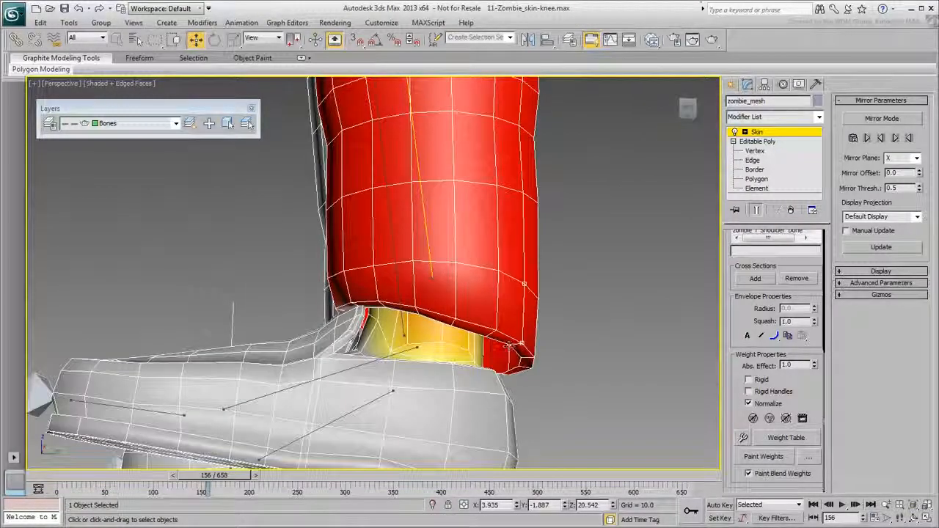
pyautogui.scroll(-5, 547, 385)
pyautogui.keyDown('alt'); pyautogui.moveTo(555, 346); pyautogui.dragTo(565, 360, button='middle'); pyautogui.keyUp('alt')
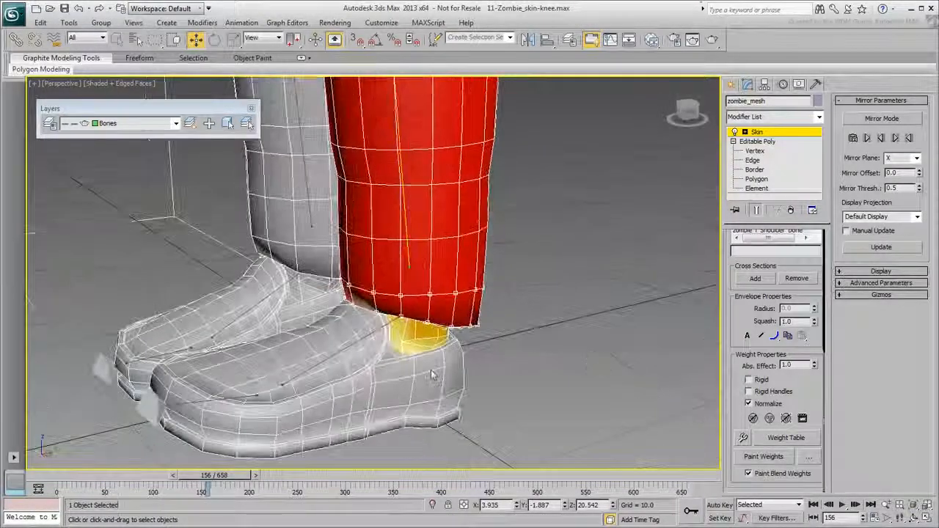
pyautogui.click(309, 360)
pyautogui.keyDown('alt'); pyautogui.moveTo(320, 367); pyautogui.dragTo(294, 346, button='middle'); pyautogui.keyUp('alt')
pyautogui.moveTo(225, 476)
pyautogui.mouseDown()
pyautogui.moveTo(216, 479)
pyautogui.moveTo(341, 477)
pyautogui.moveTo(203, 476)
pyautogui.moveTo(242, 481)
pyautogui.mouseUp()
pyautogui.hotkey('ctrl', 'z')
pyautogui.rightClick(246, 479)
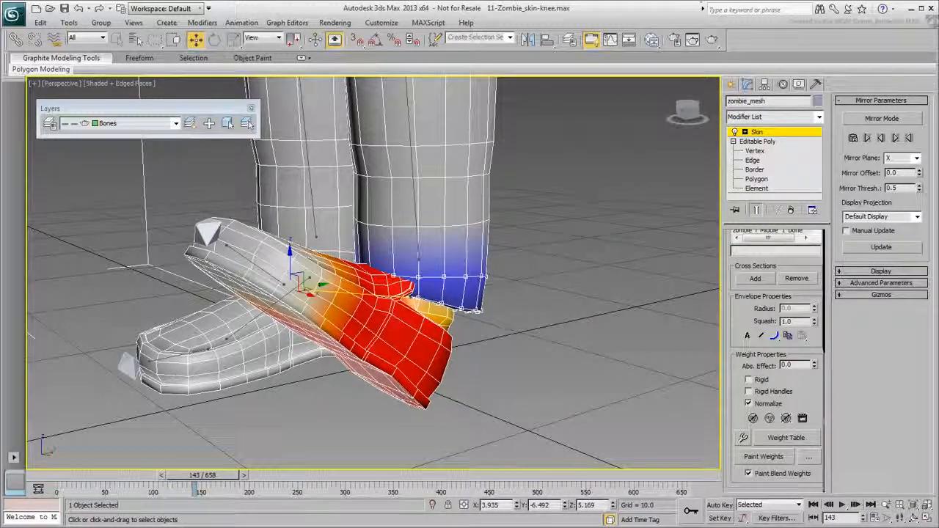
pyautogui.moveTo(203, 475); pyautogui.dragTo(336, 477)
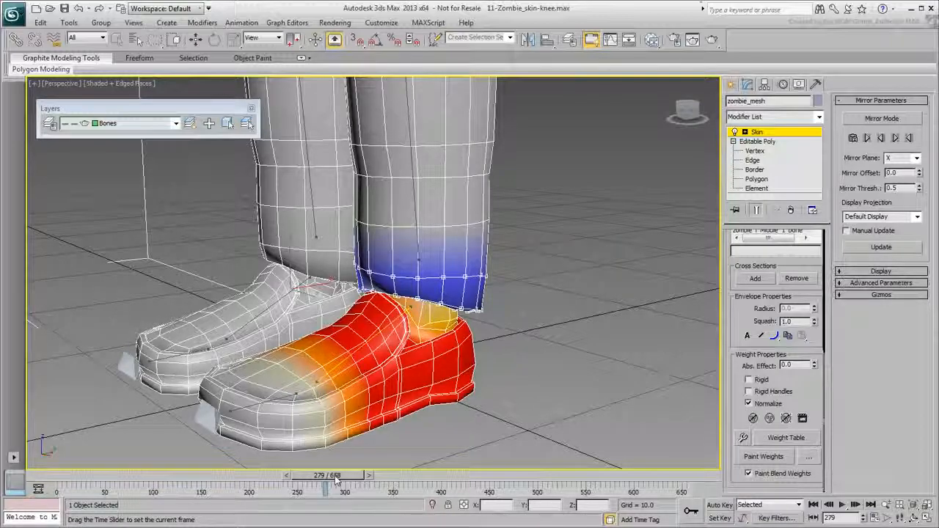
pyautogui.press('w')
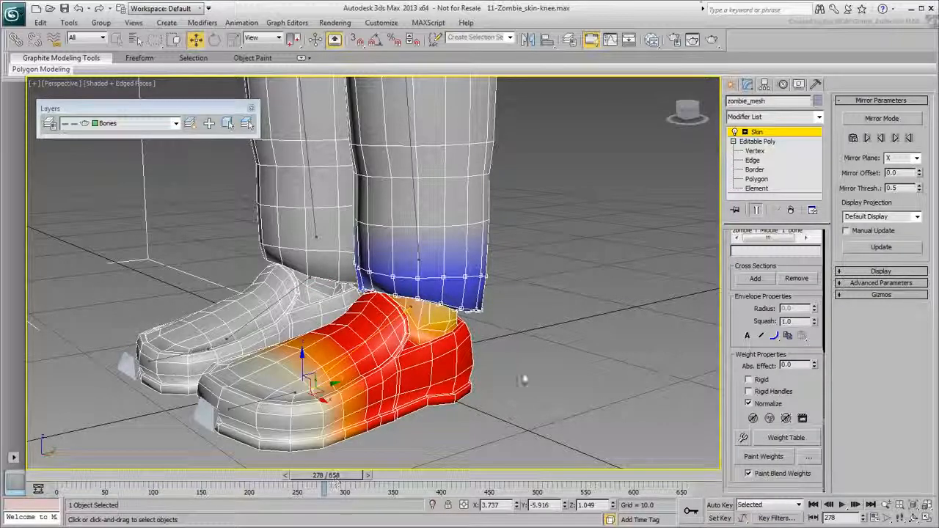